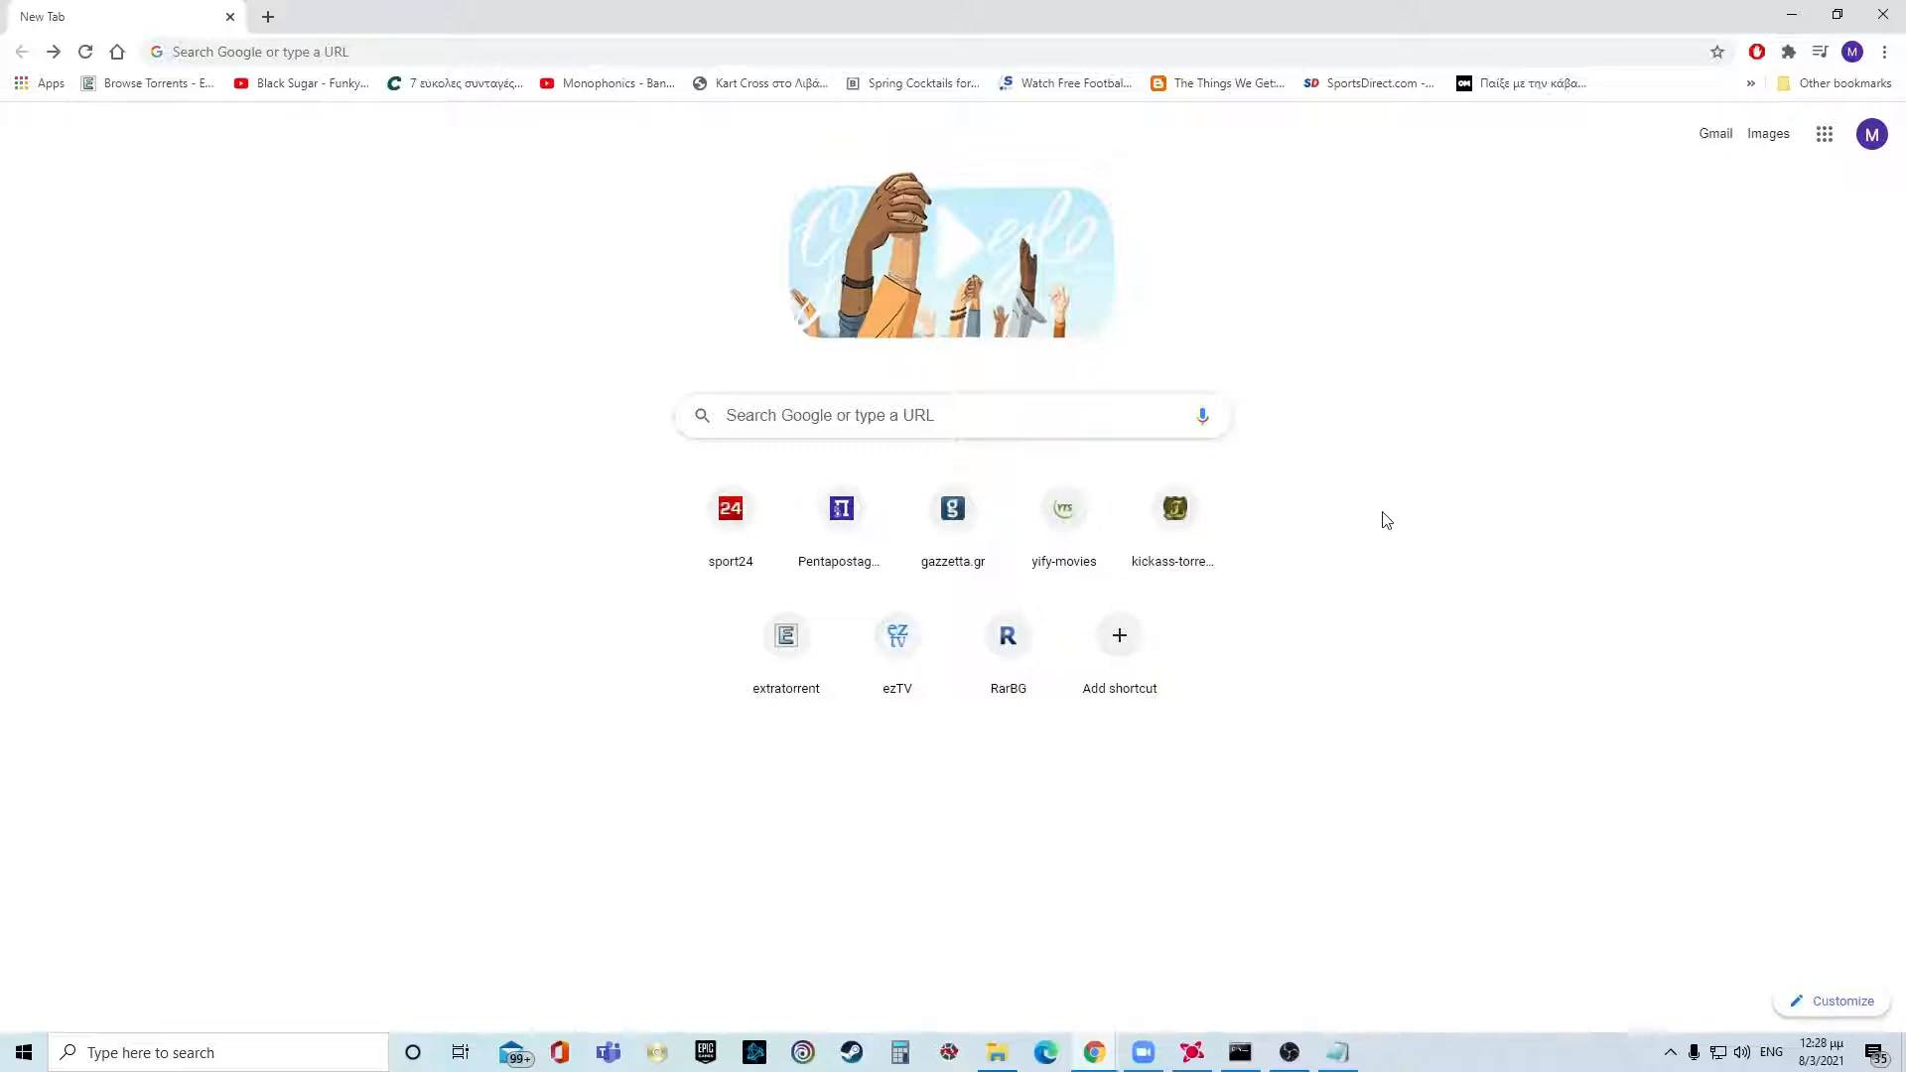
Search Google for "speechlogger" and open the Speechlogger automatic transcription site from the results
click(818, 408)
text(s)
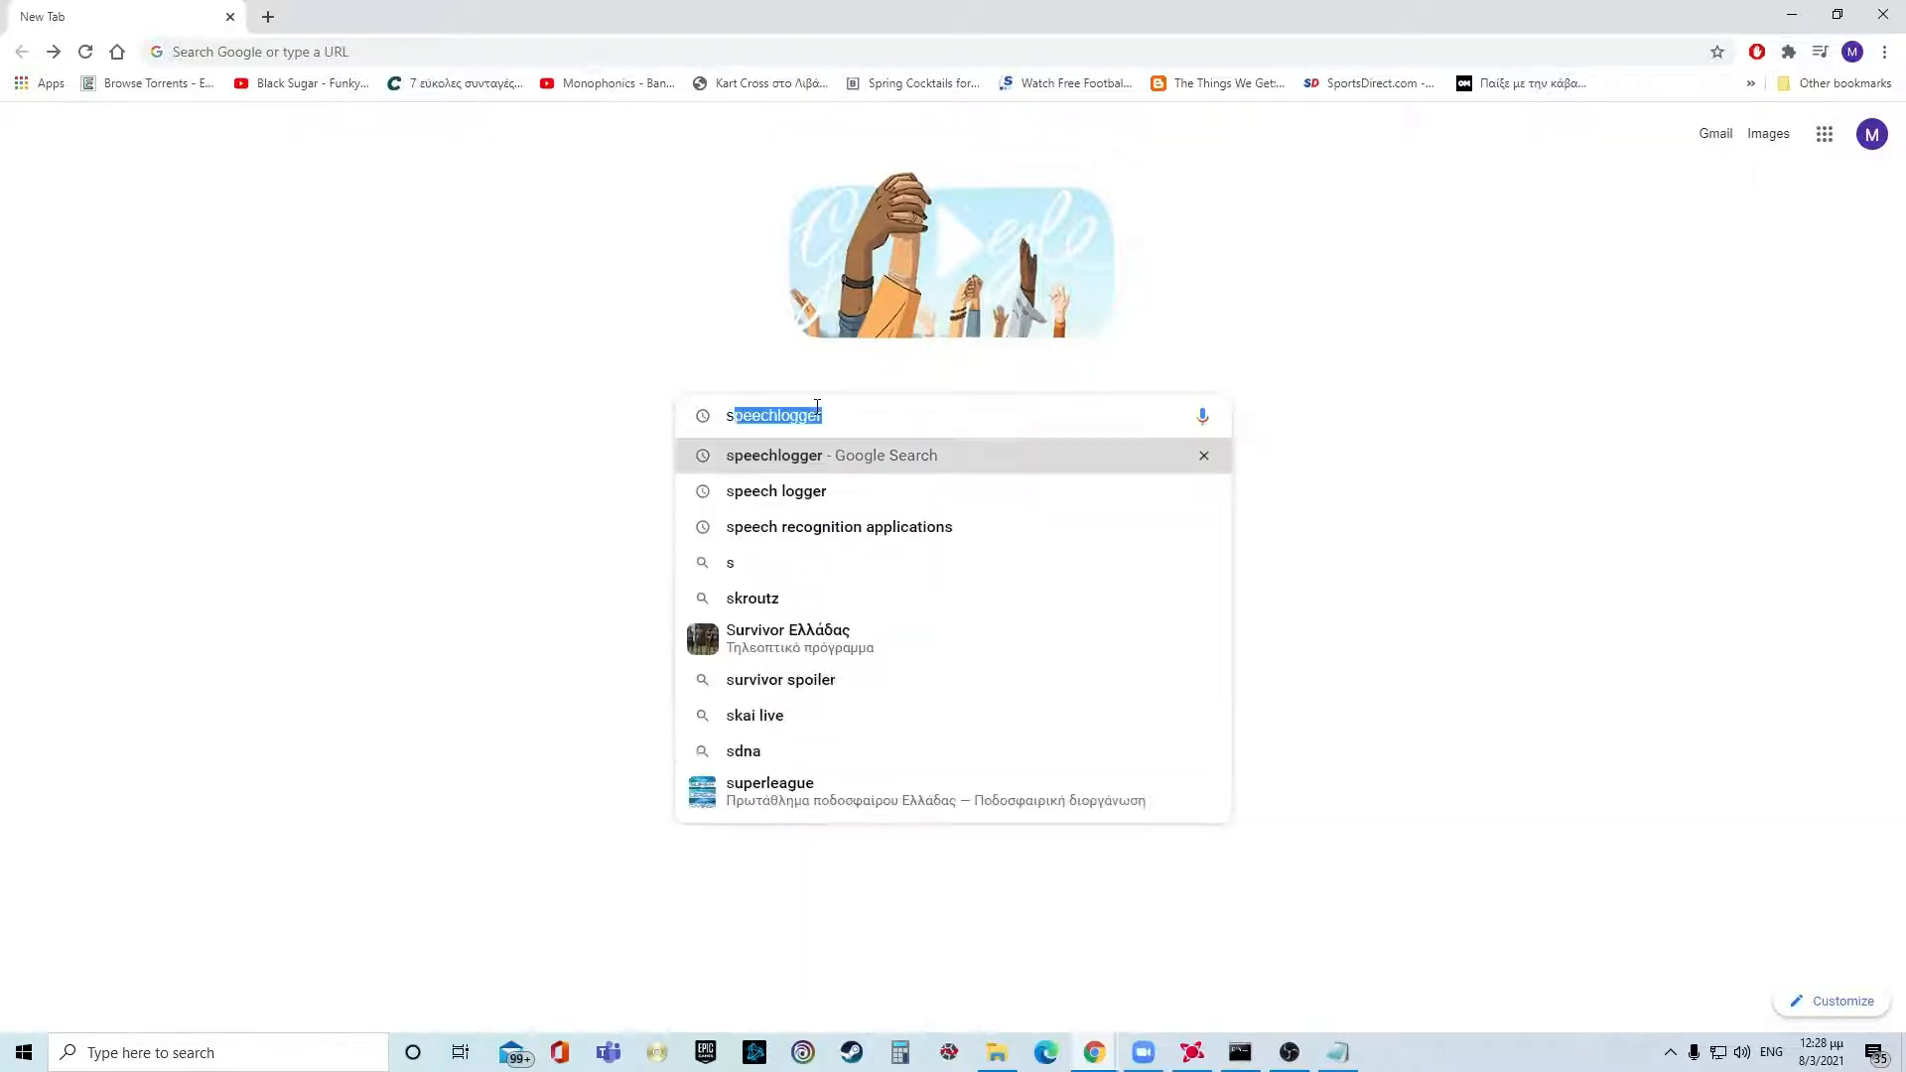
text(peechlogger)
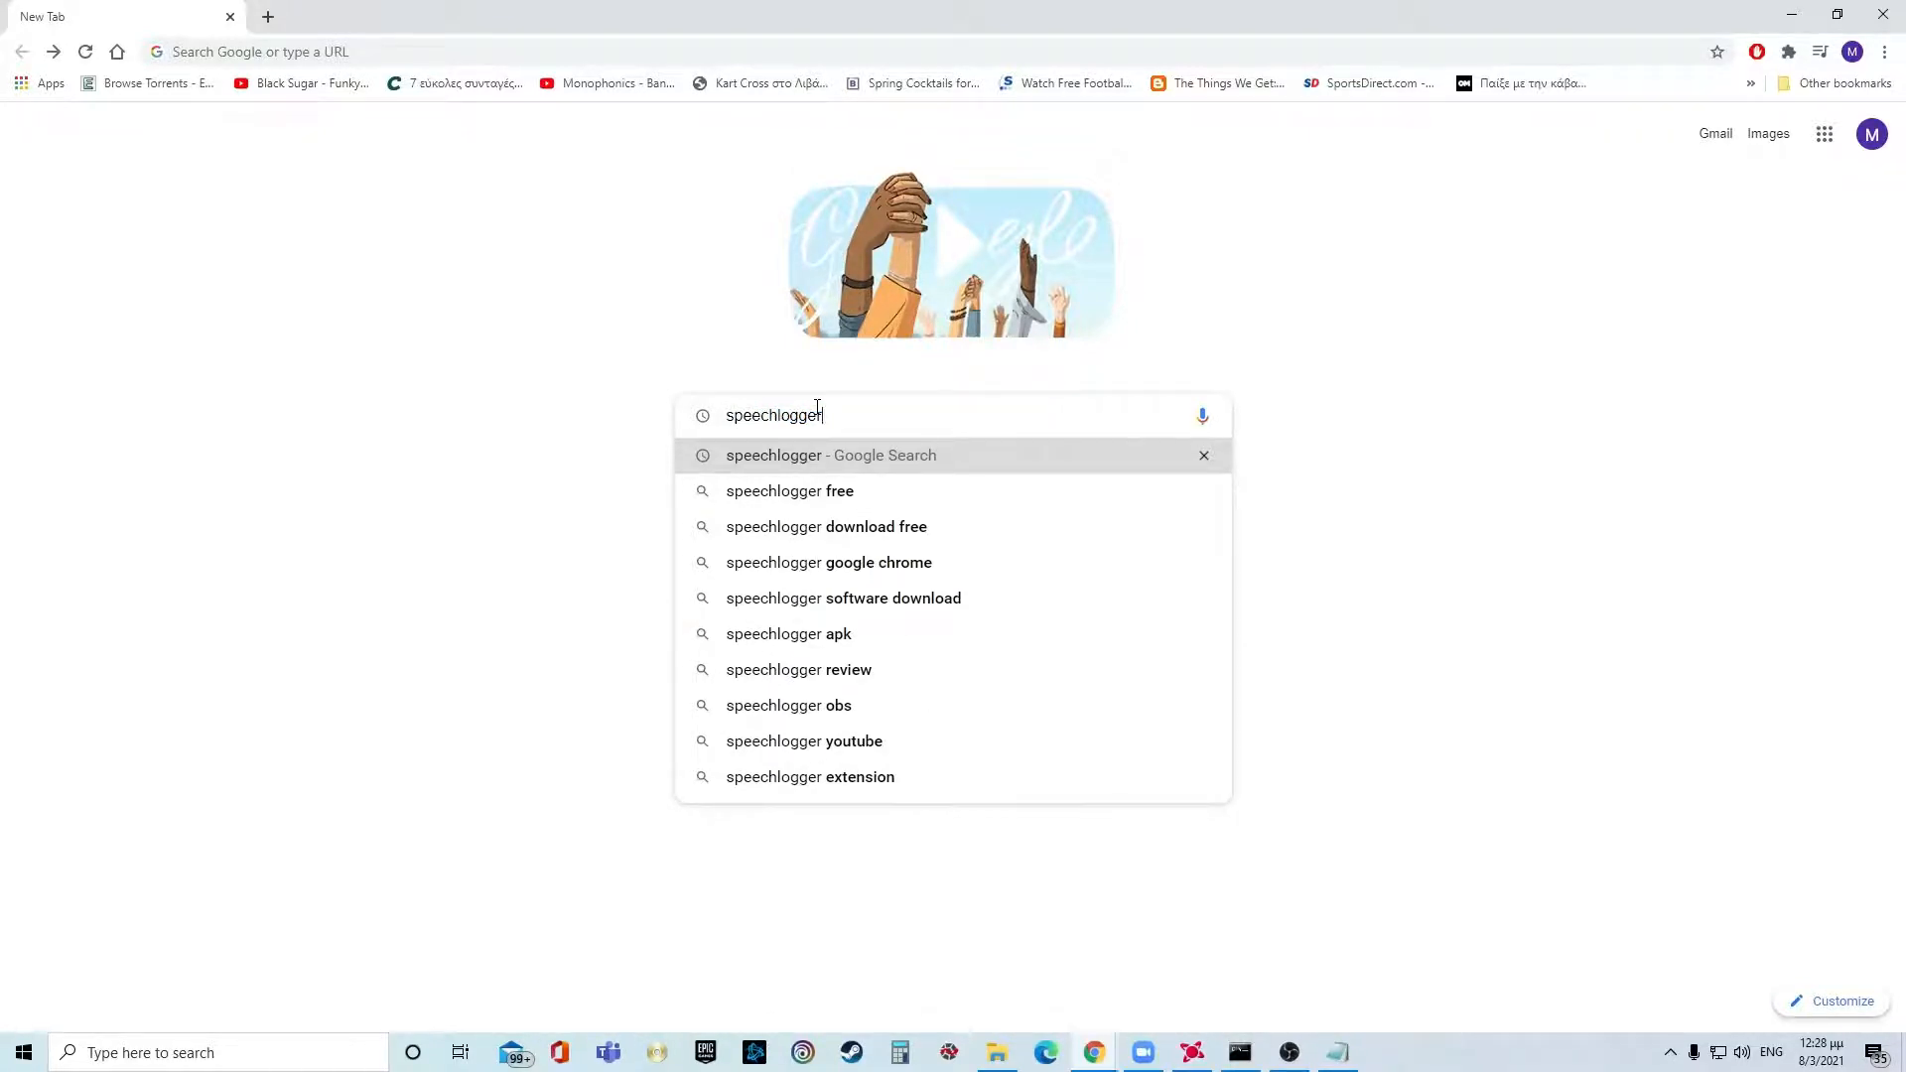
key(Return)
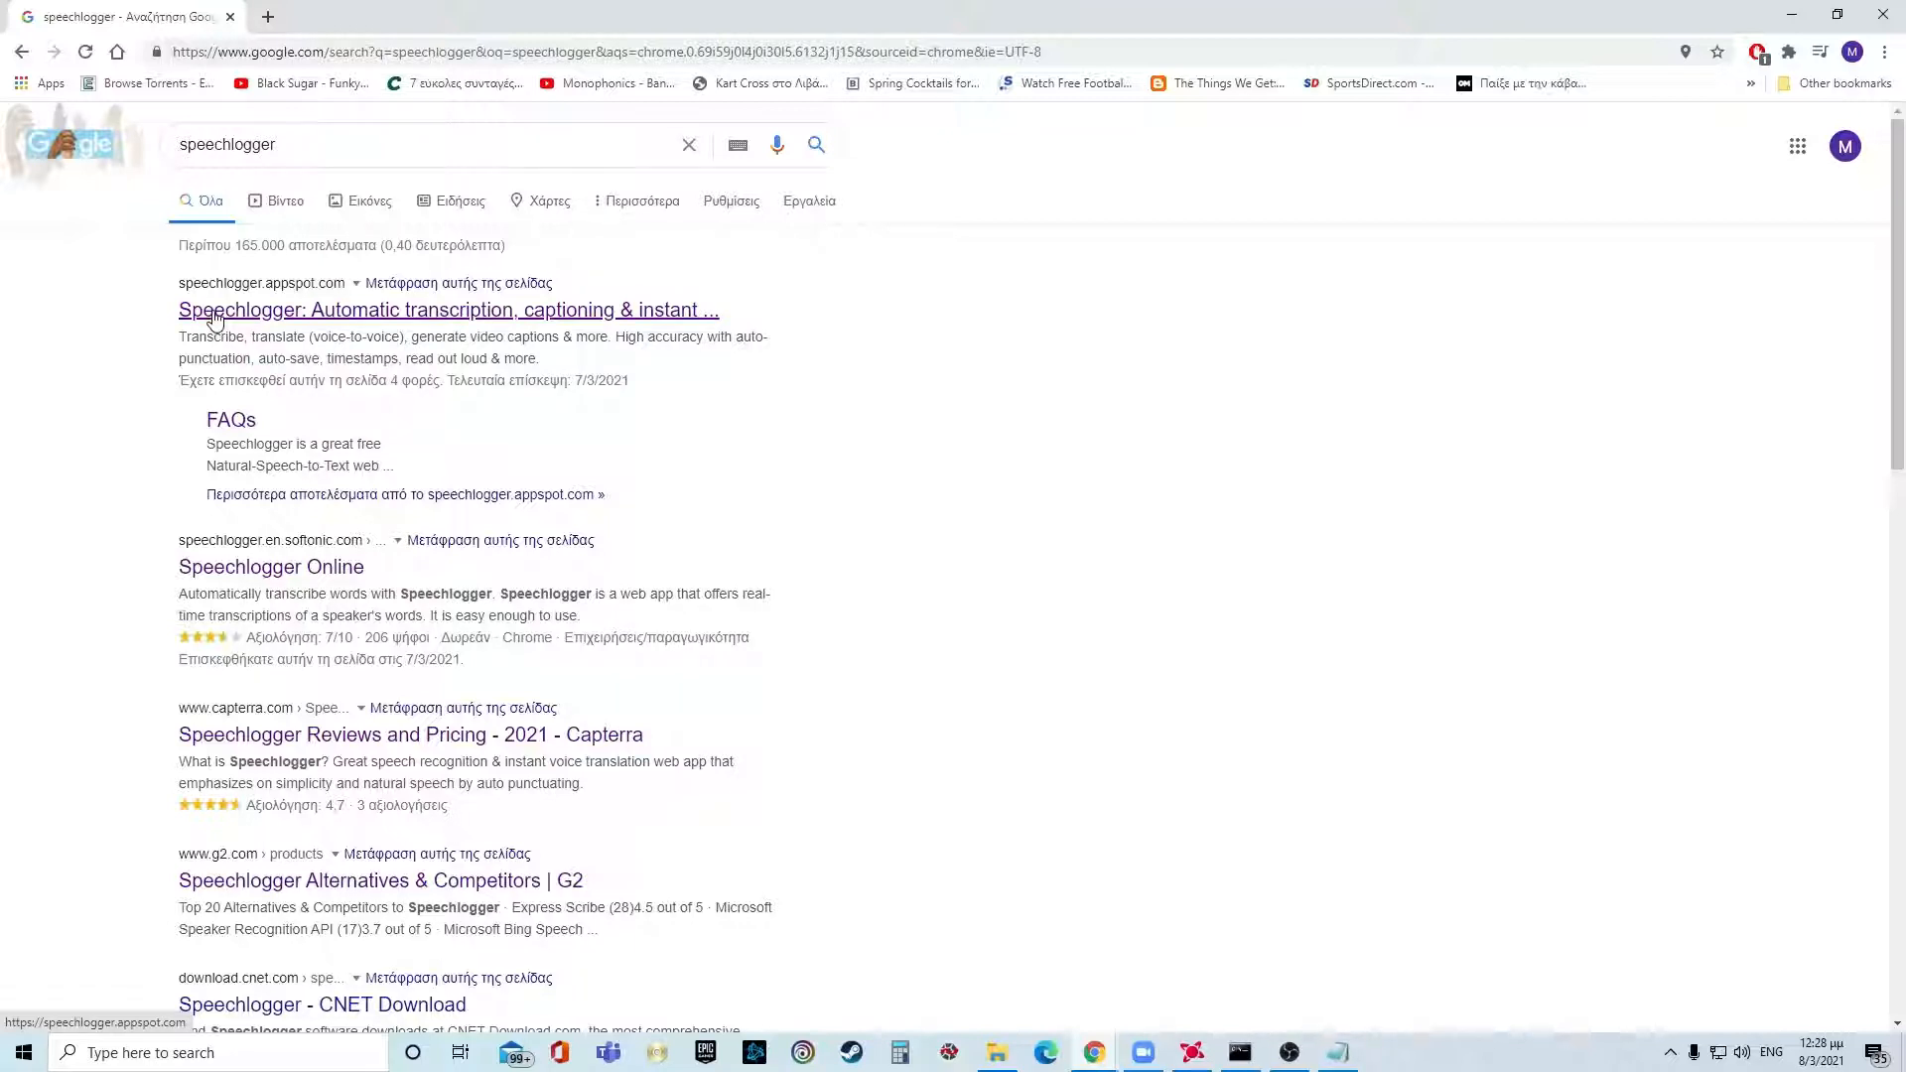
click(231, 316)
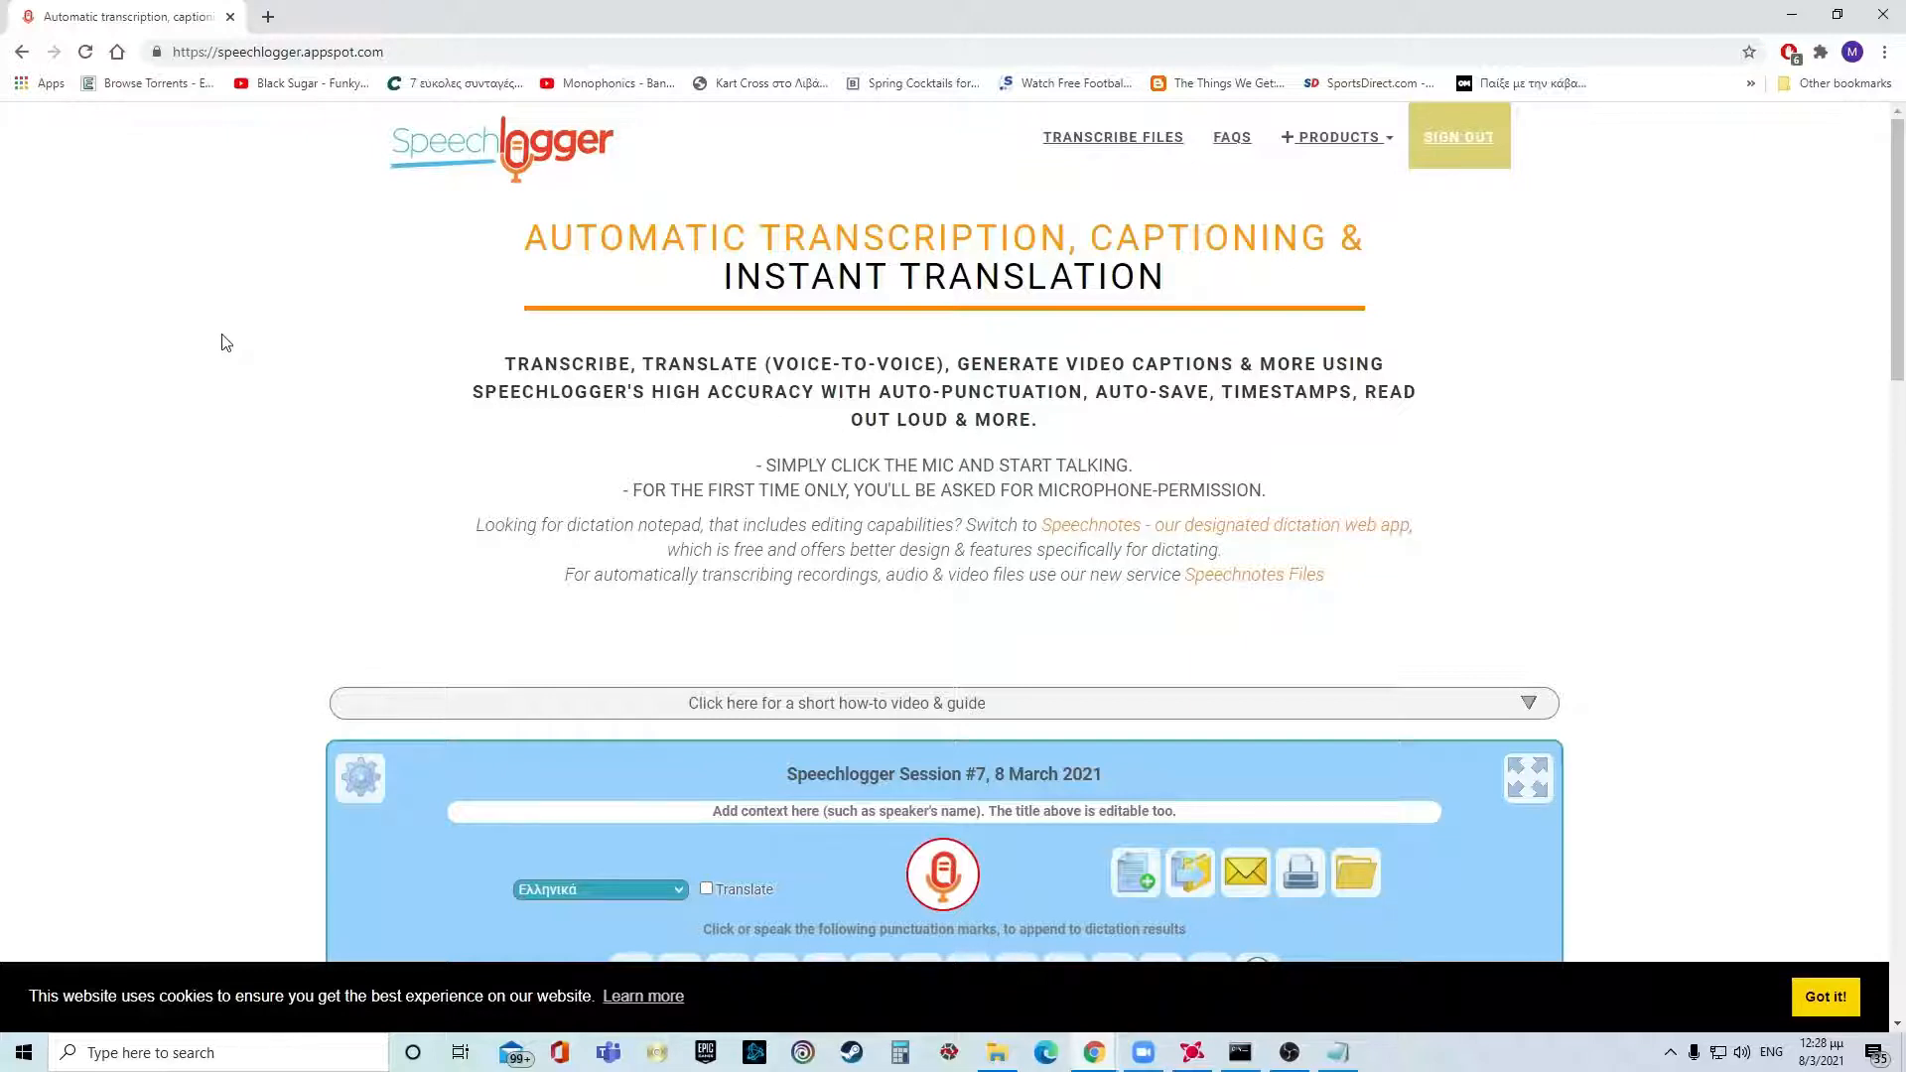
Record a Greek voice dictation in the Speechlogger session and stop the recording
scroll(239, 345, down, 3)
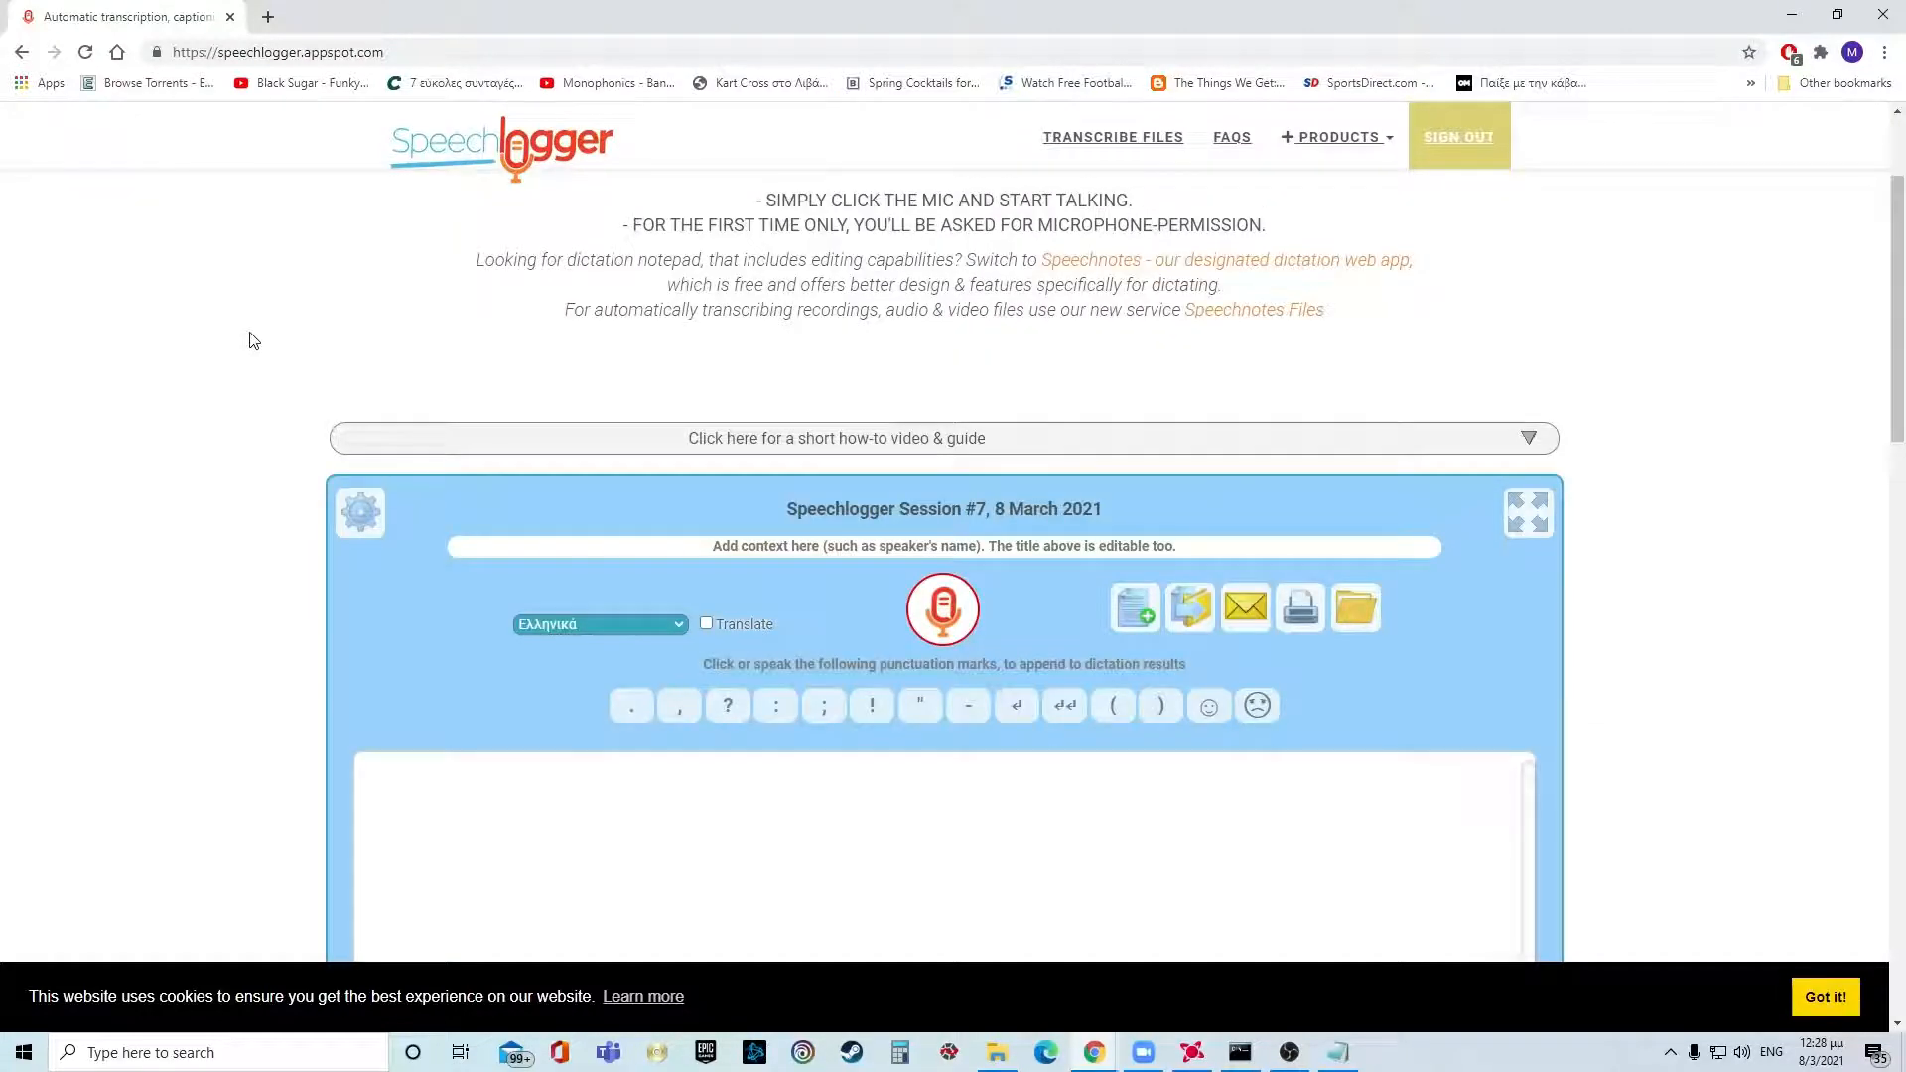
scroll(250, 341, down, 1)
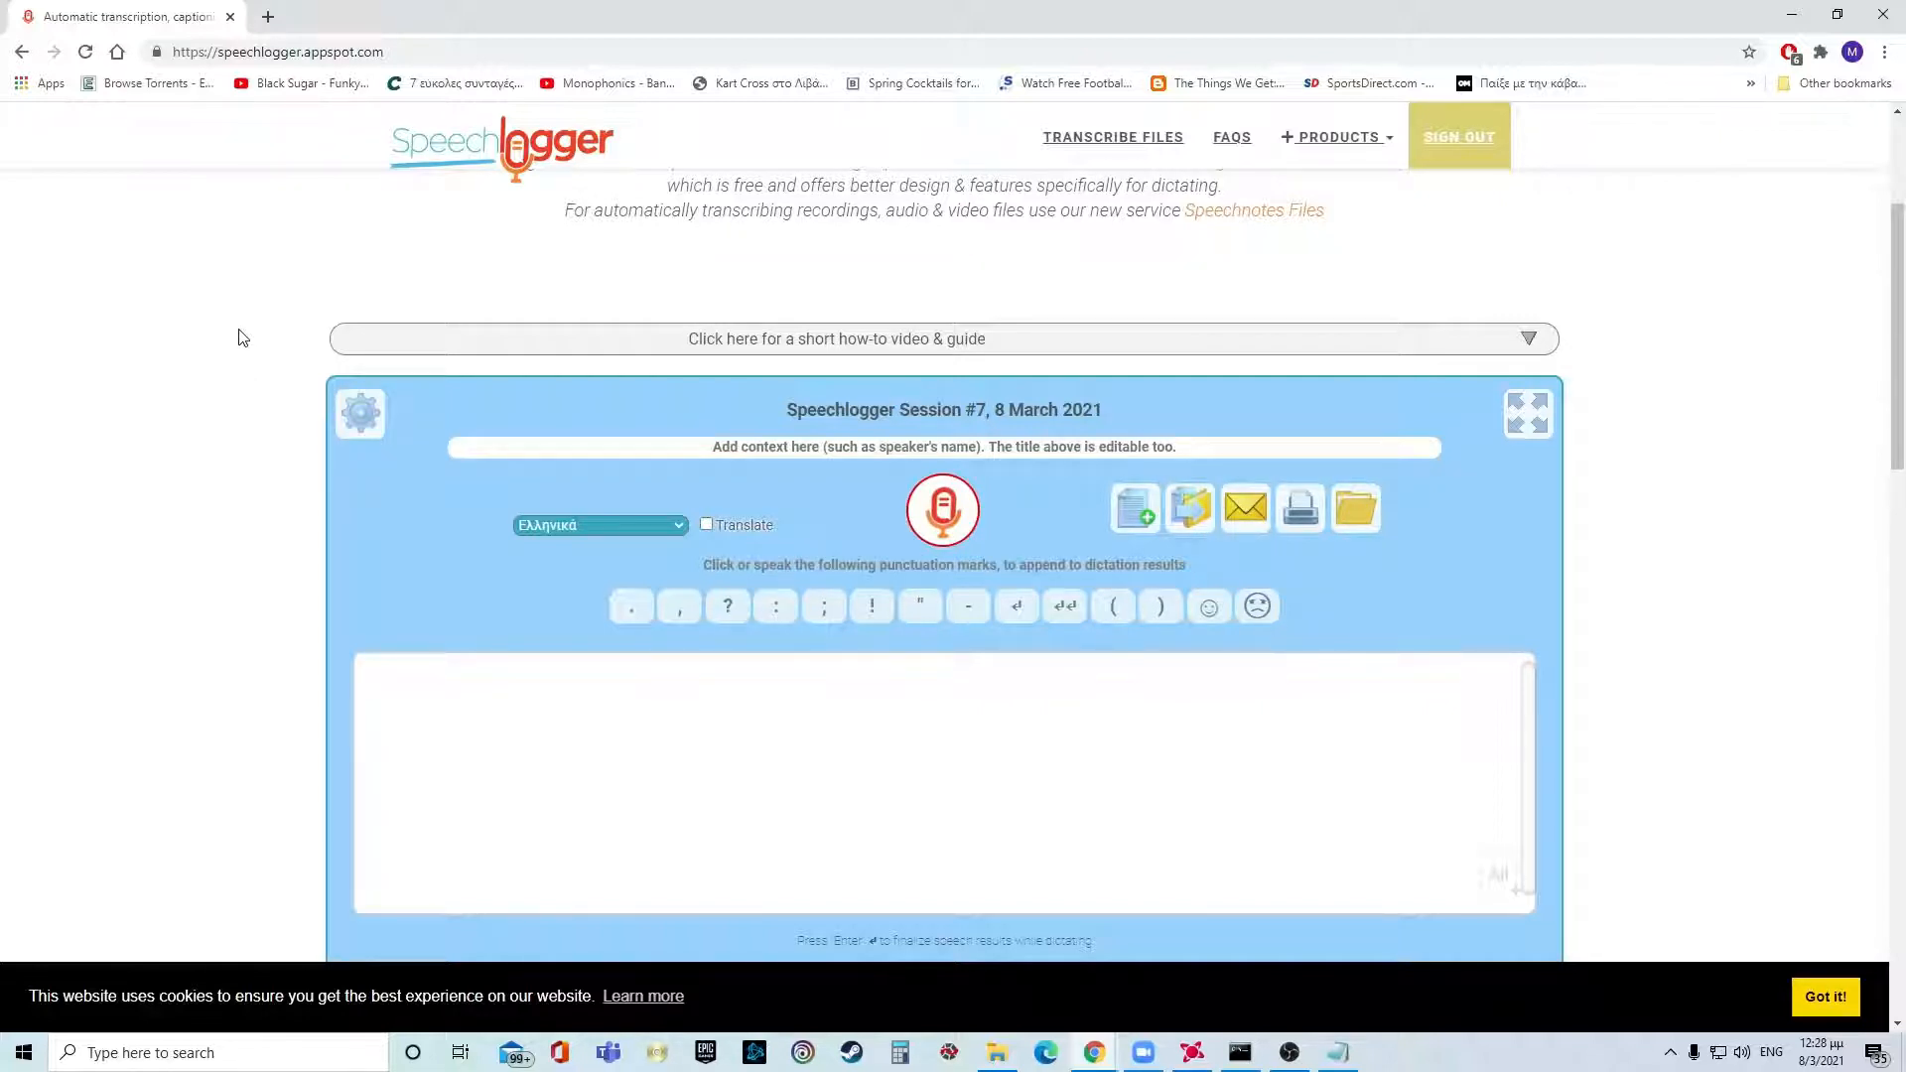
click(945, 512)
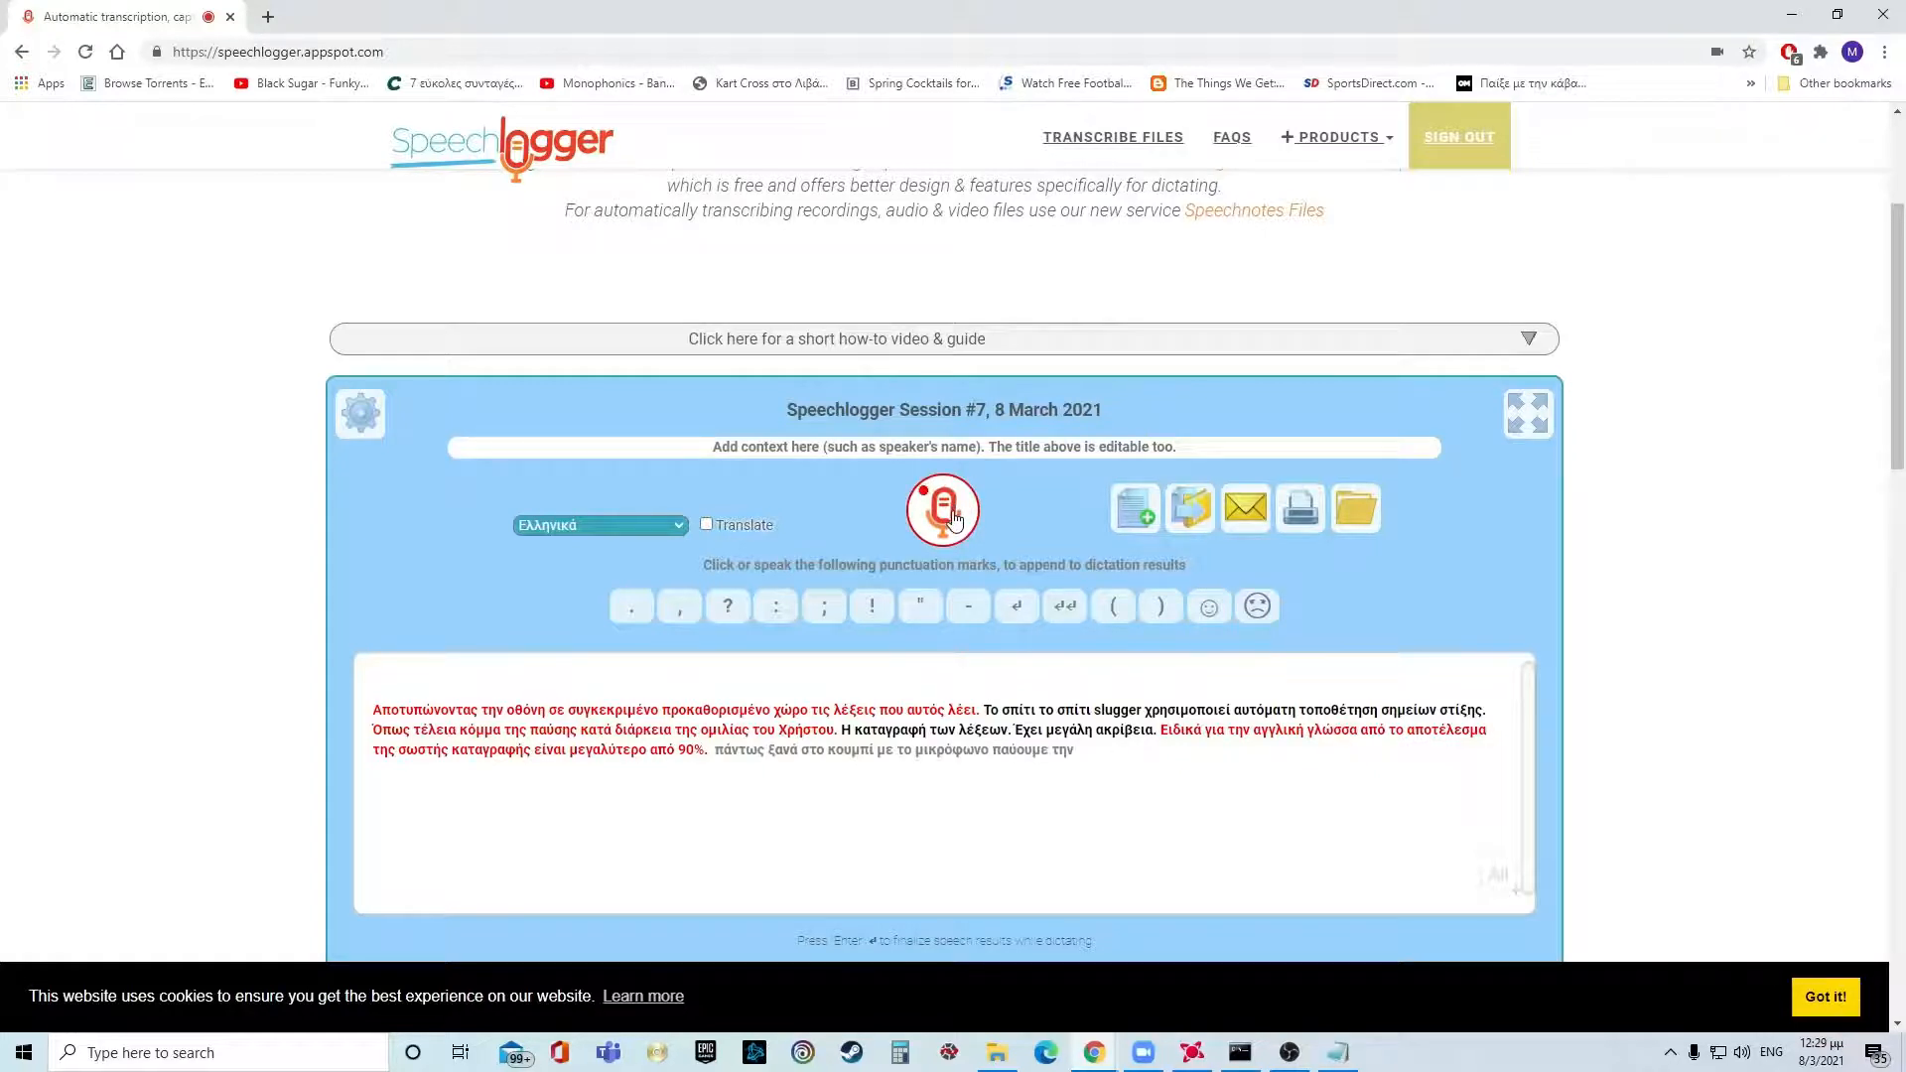
click(953, 520)
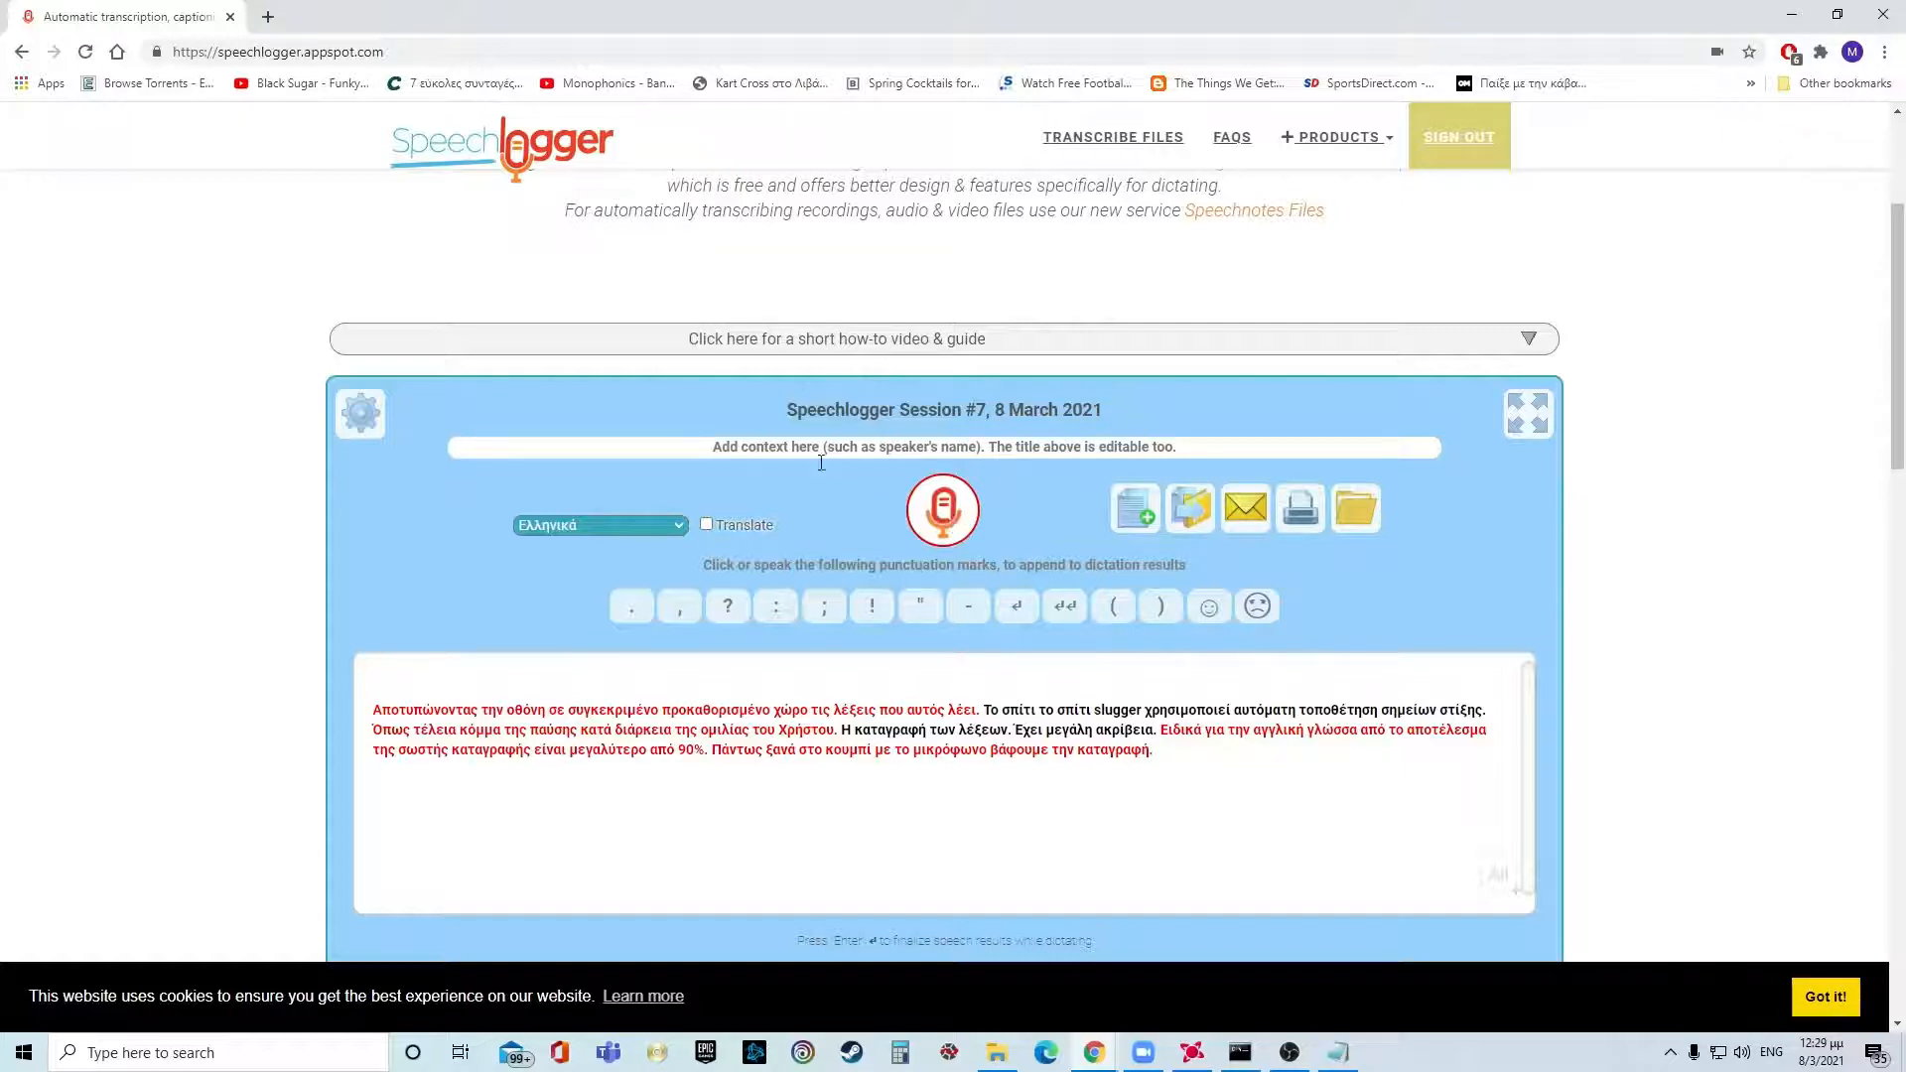
Enable translation for the session and choose English as the target language
click(706, 525)
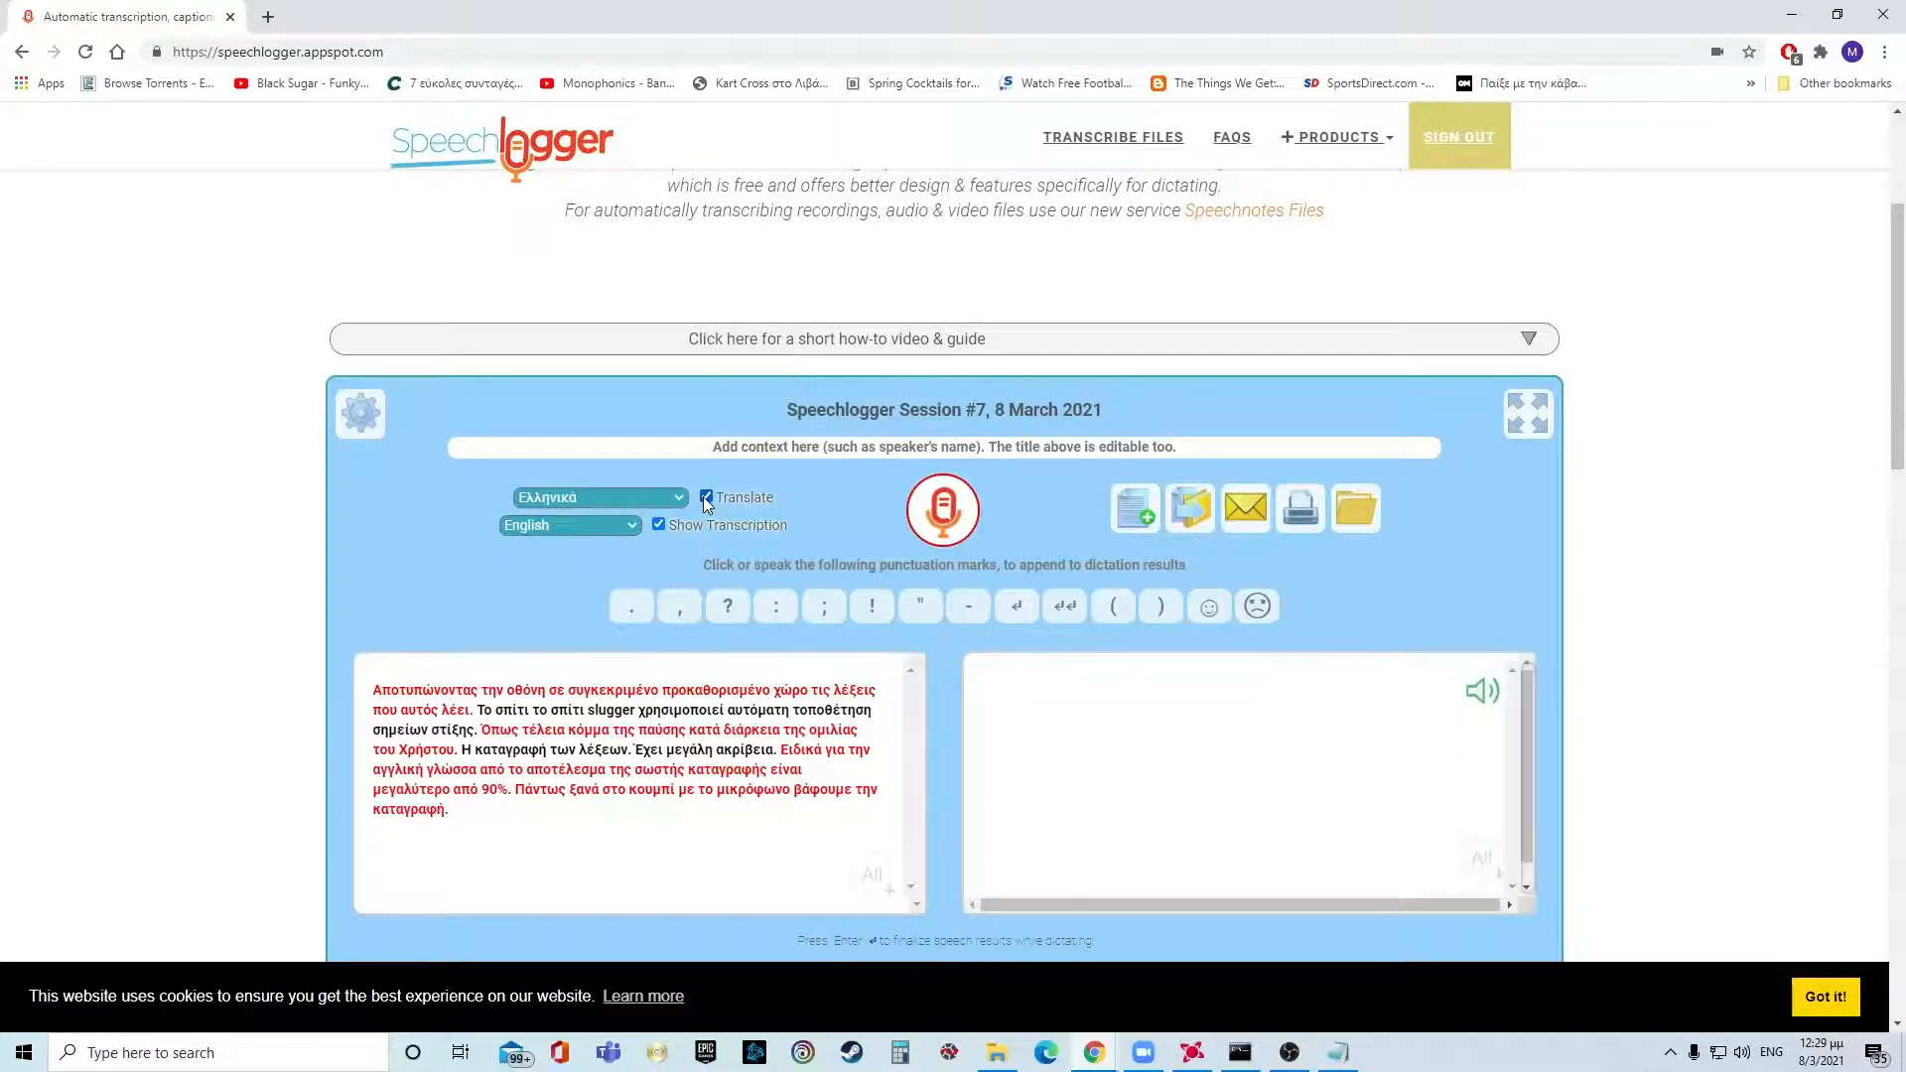
click(705, 497)
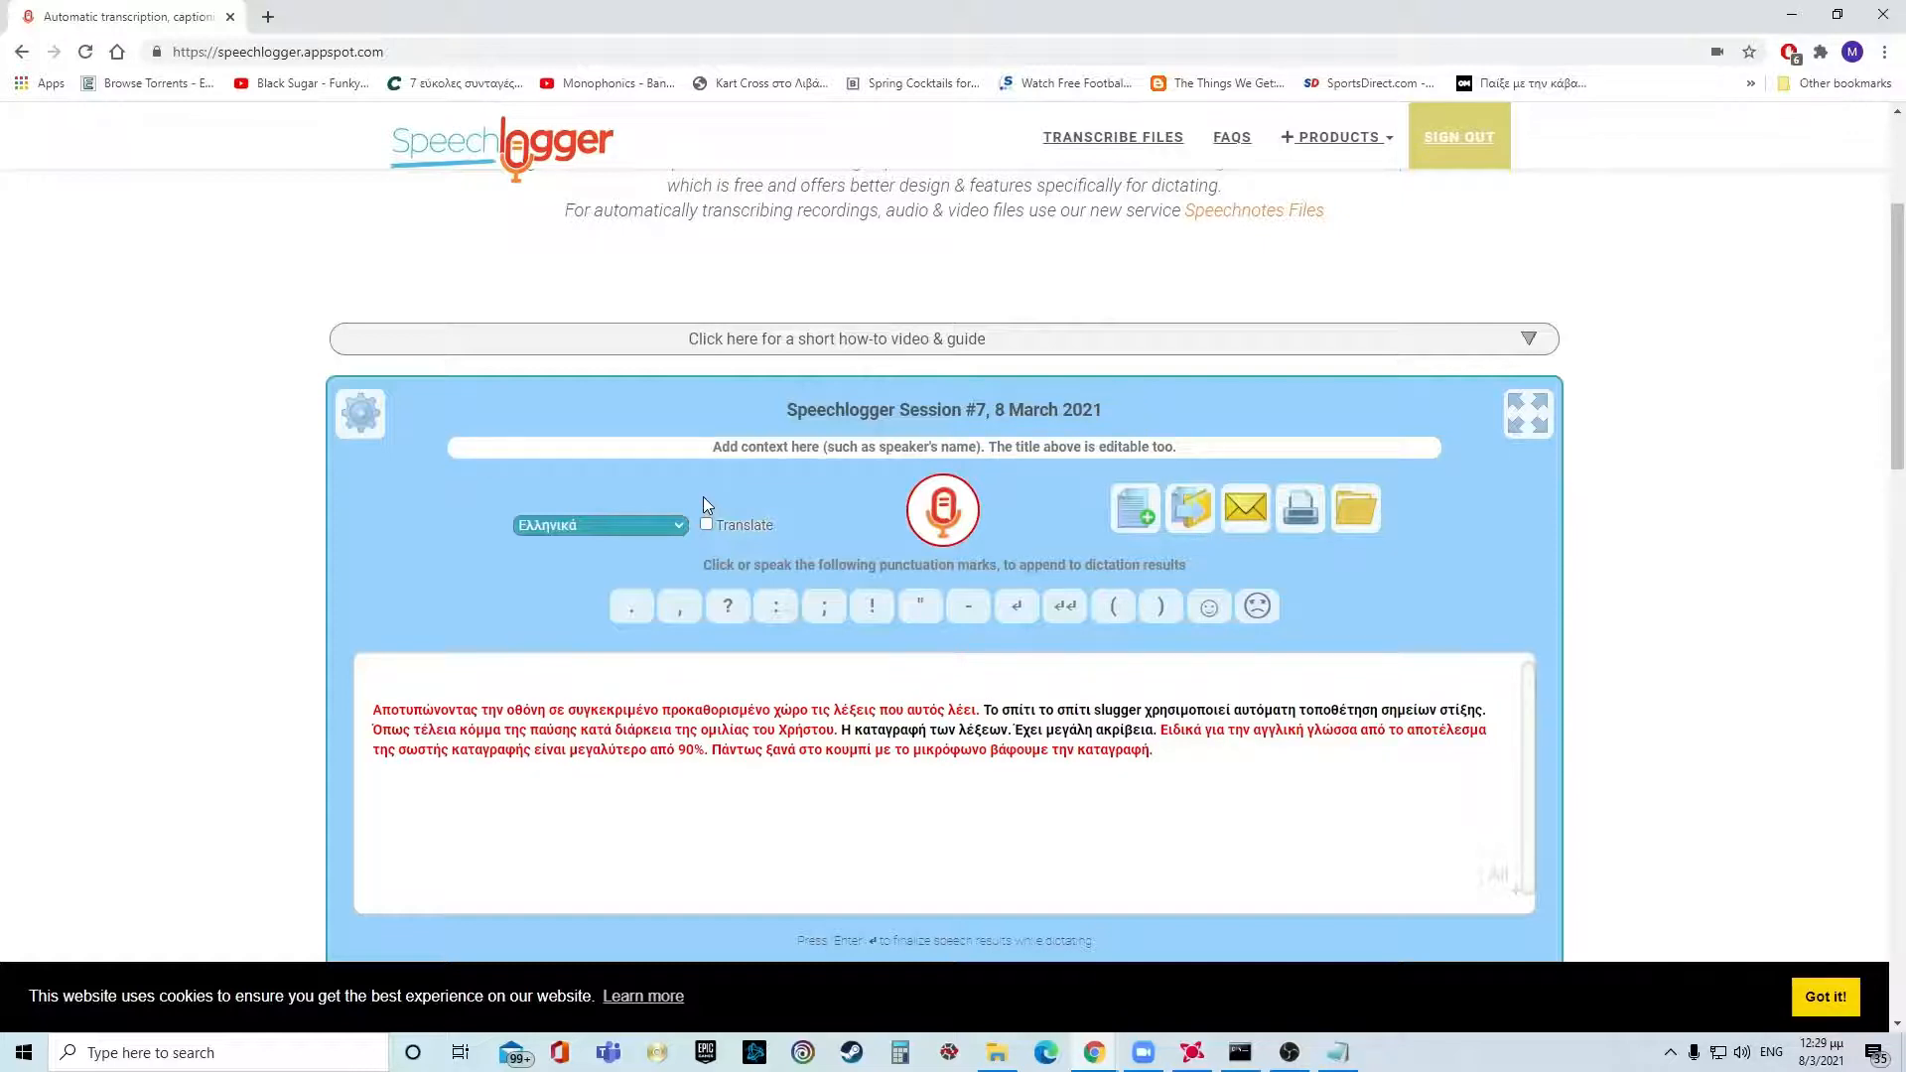
click(706, 525)
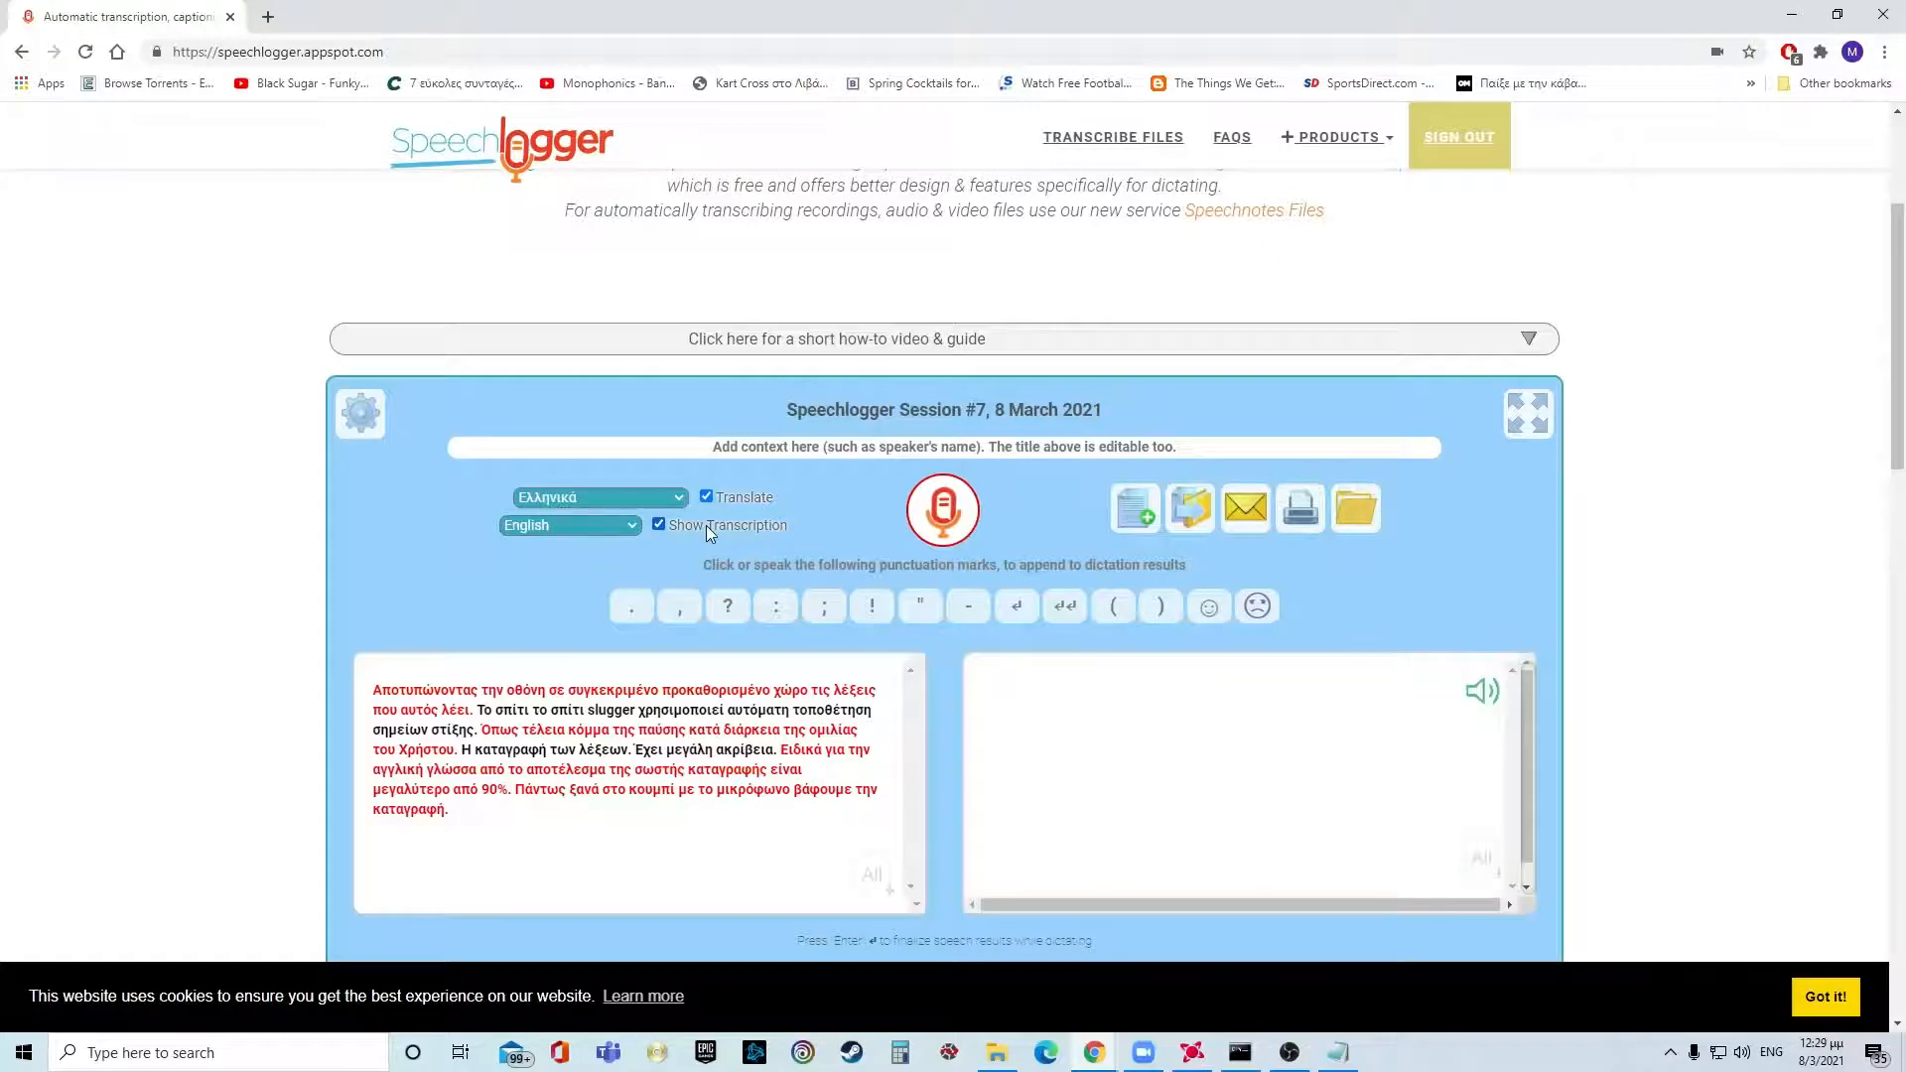
click(622, 527)
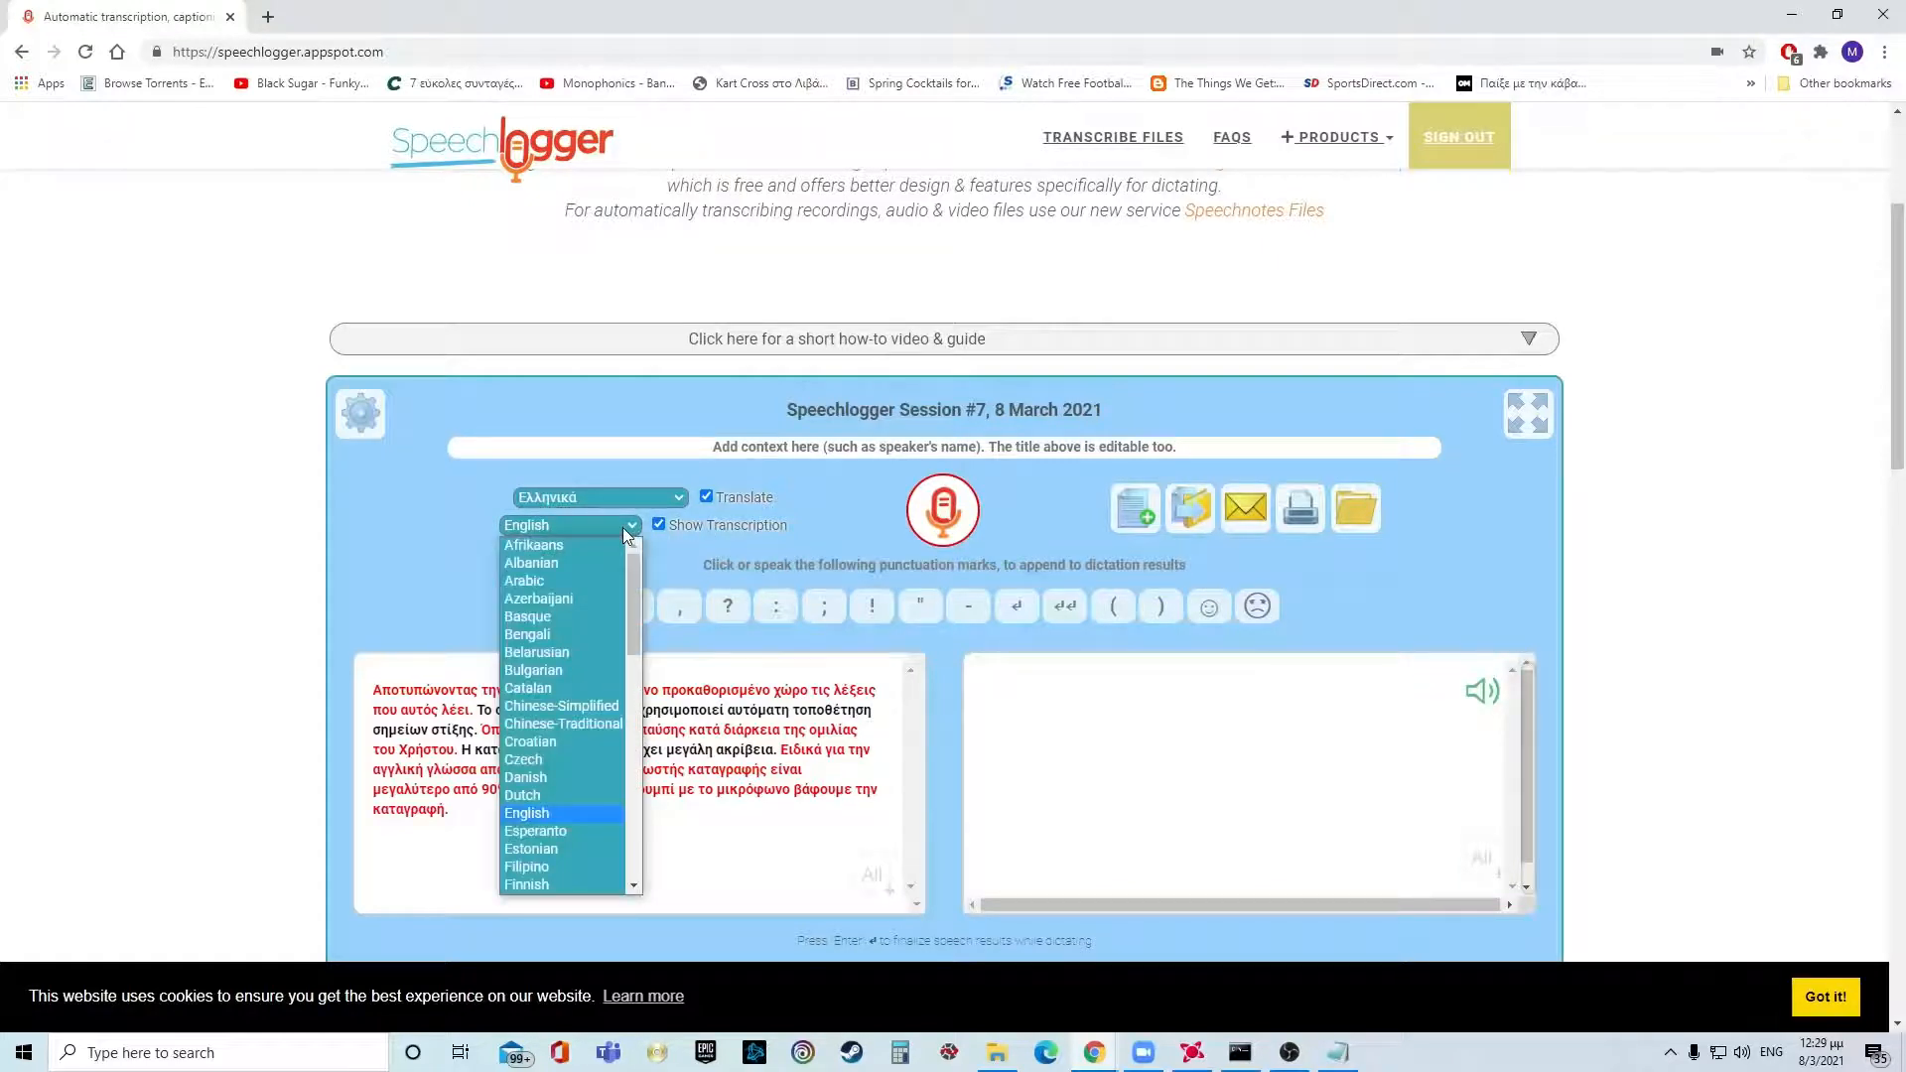
click(524, 814)
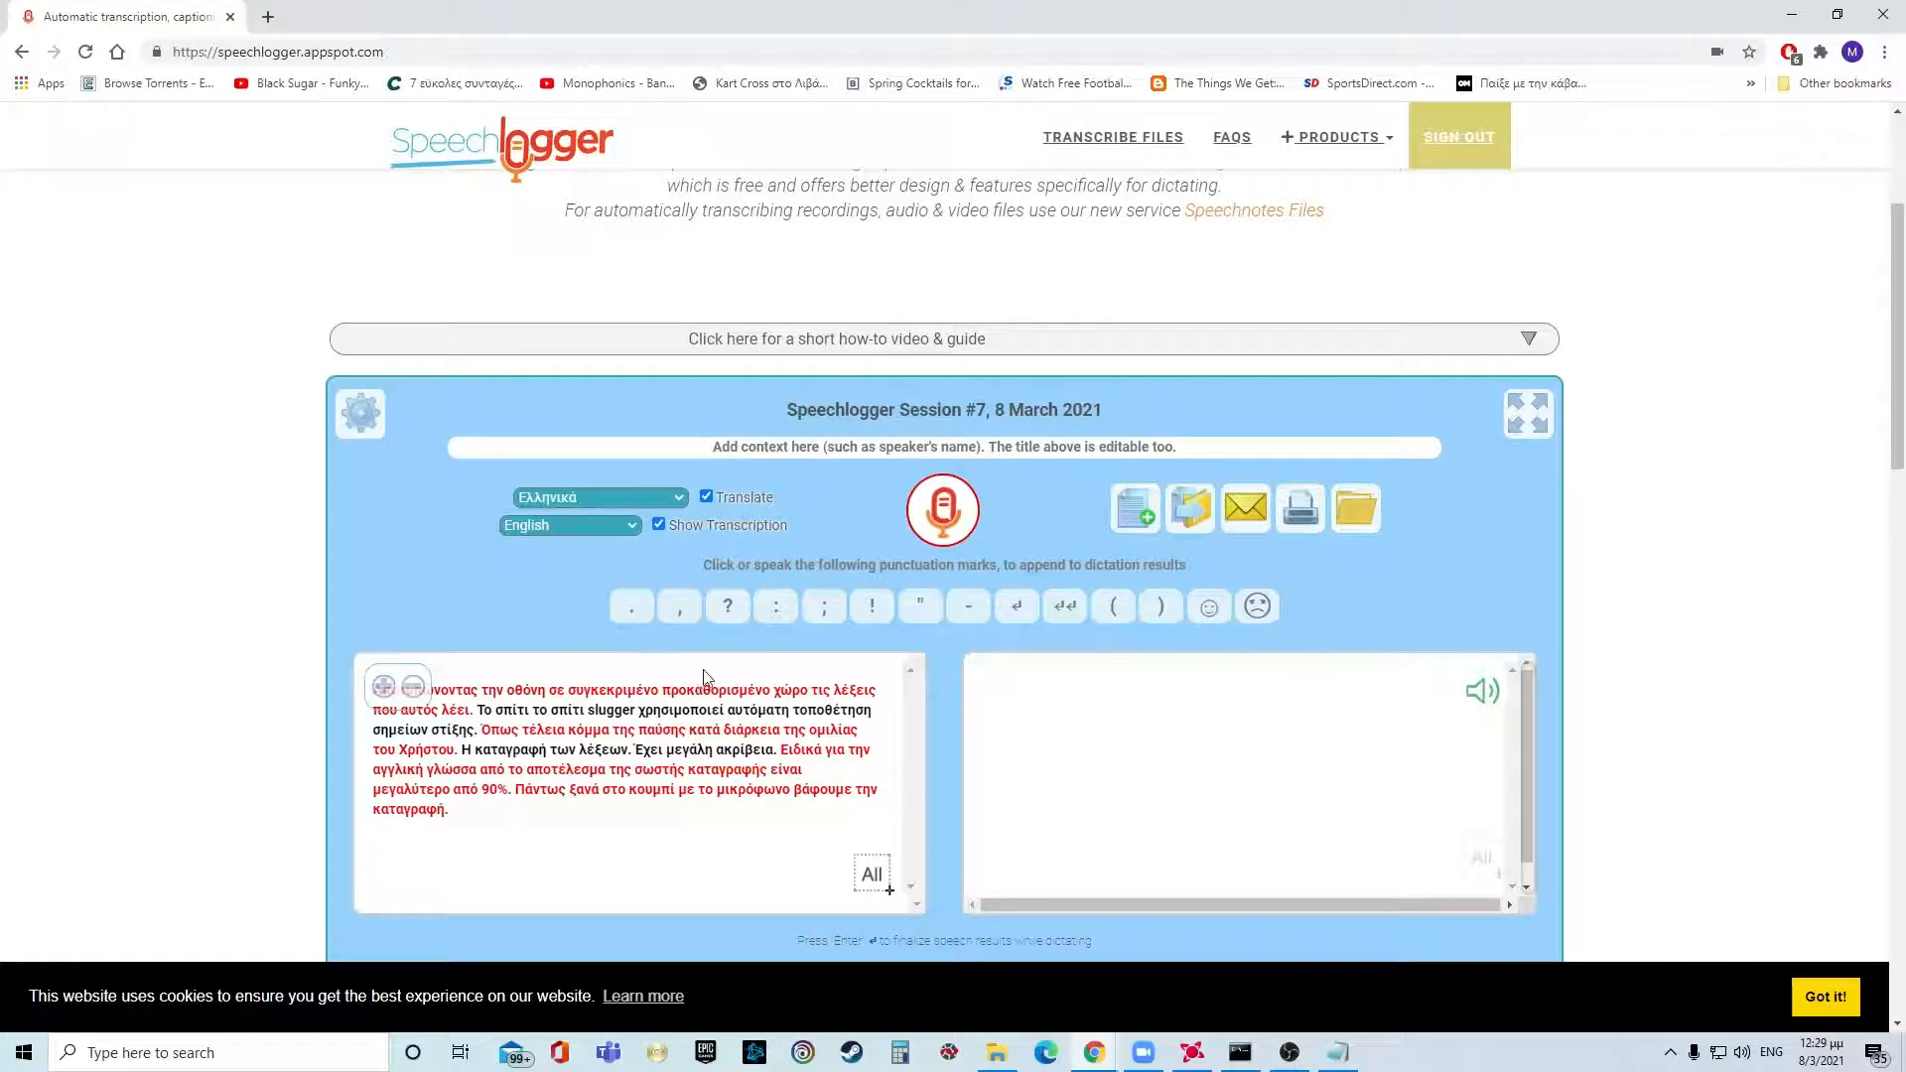
Record a further Greek dictation with live English translation, turning off the translation's read-aloud while recording
click(939, 529)
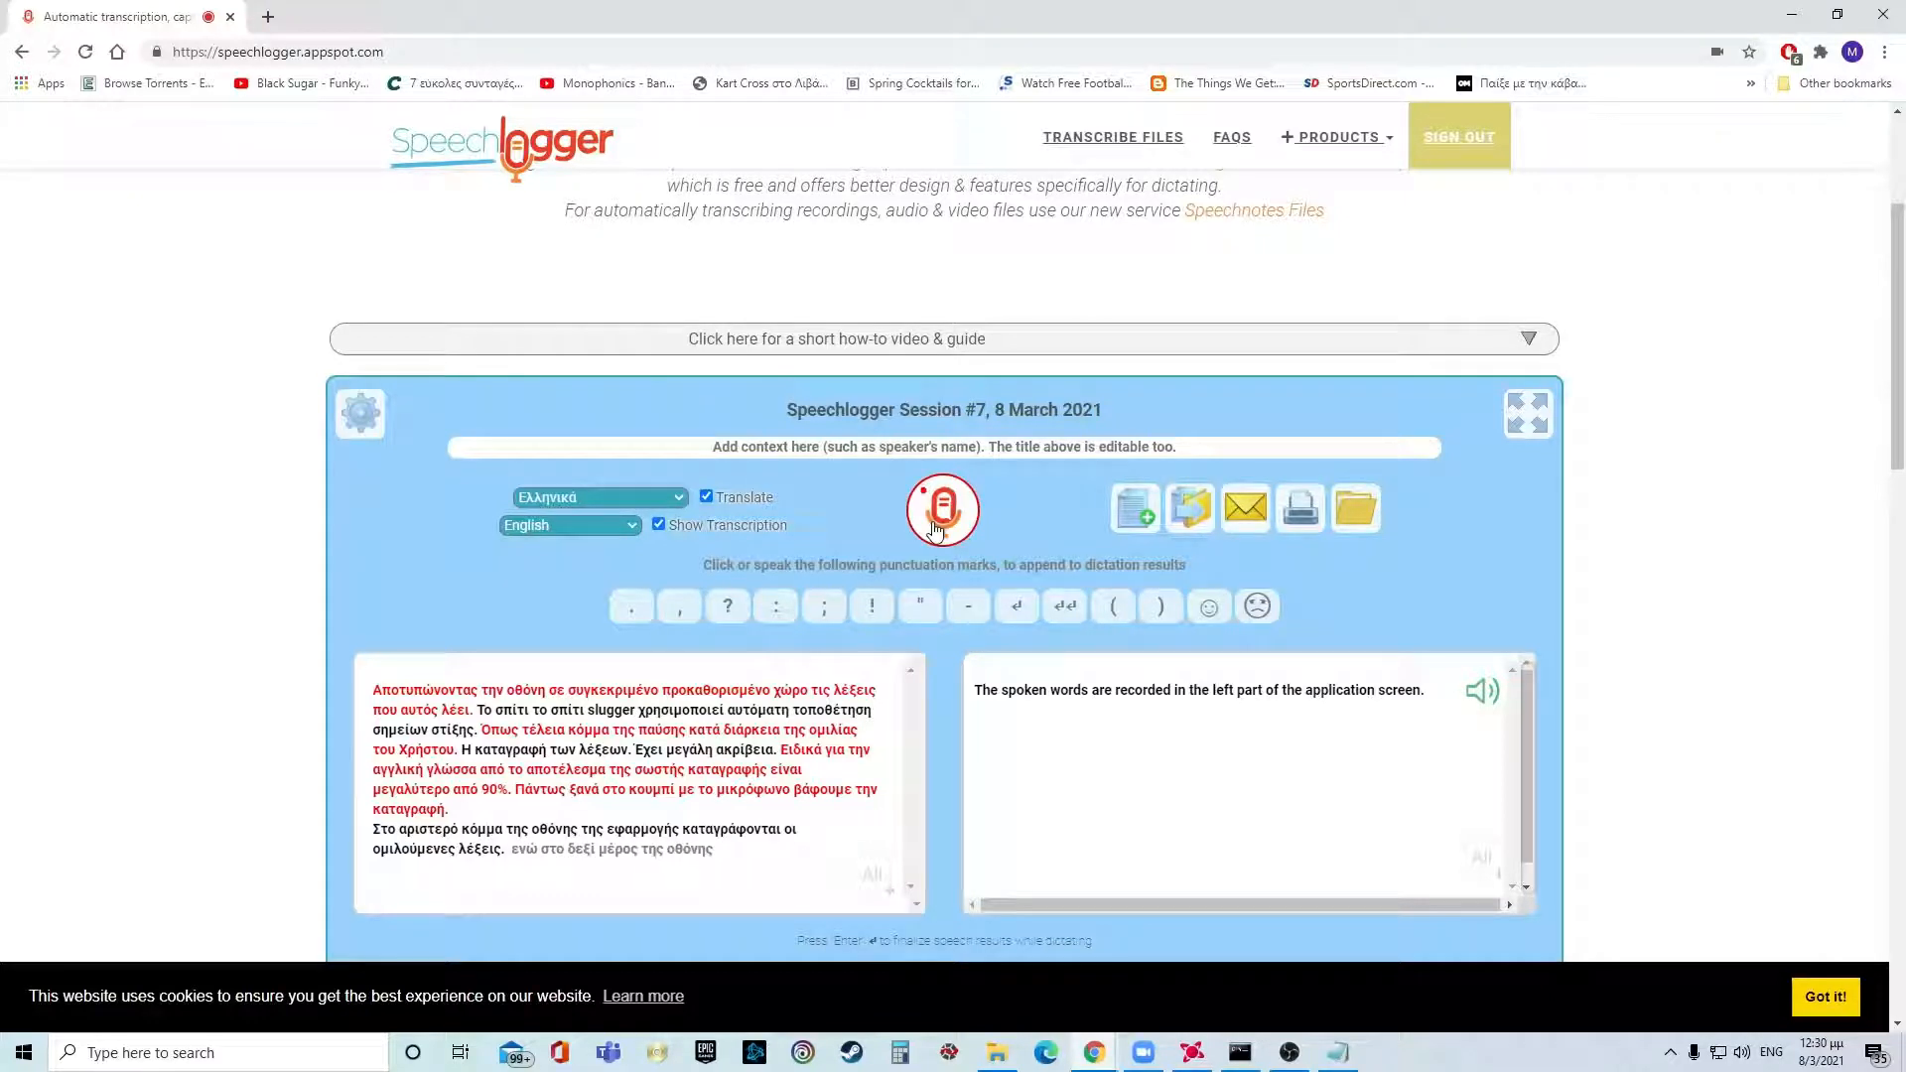
click(1481, 695)
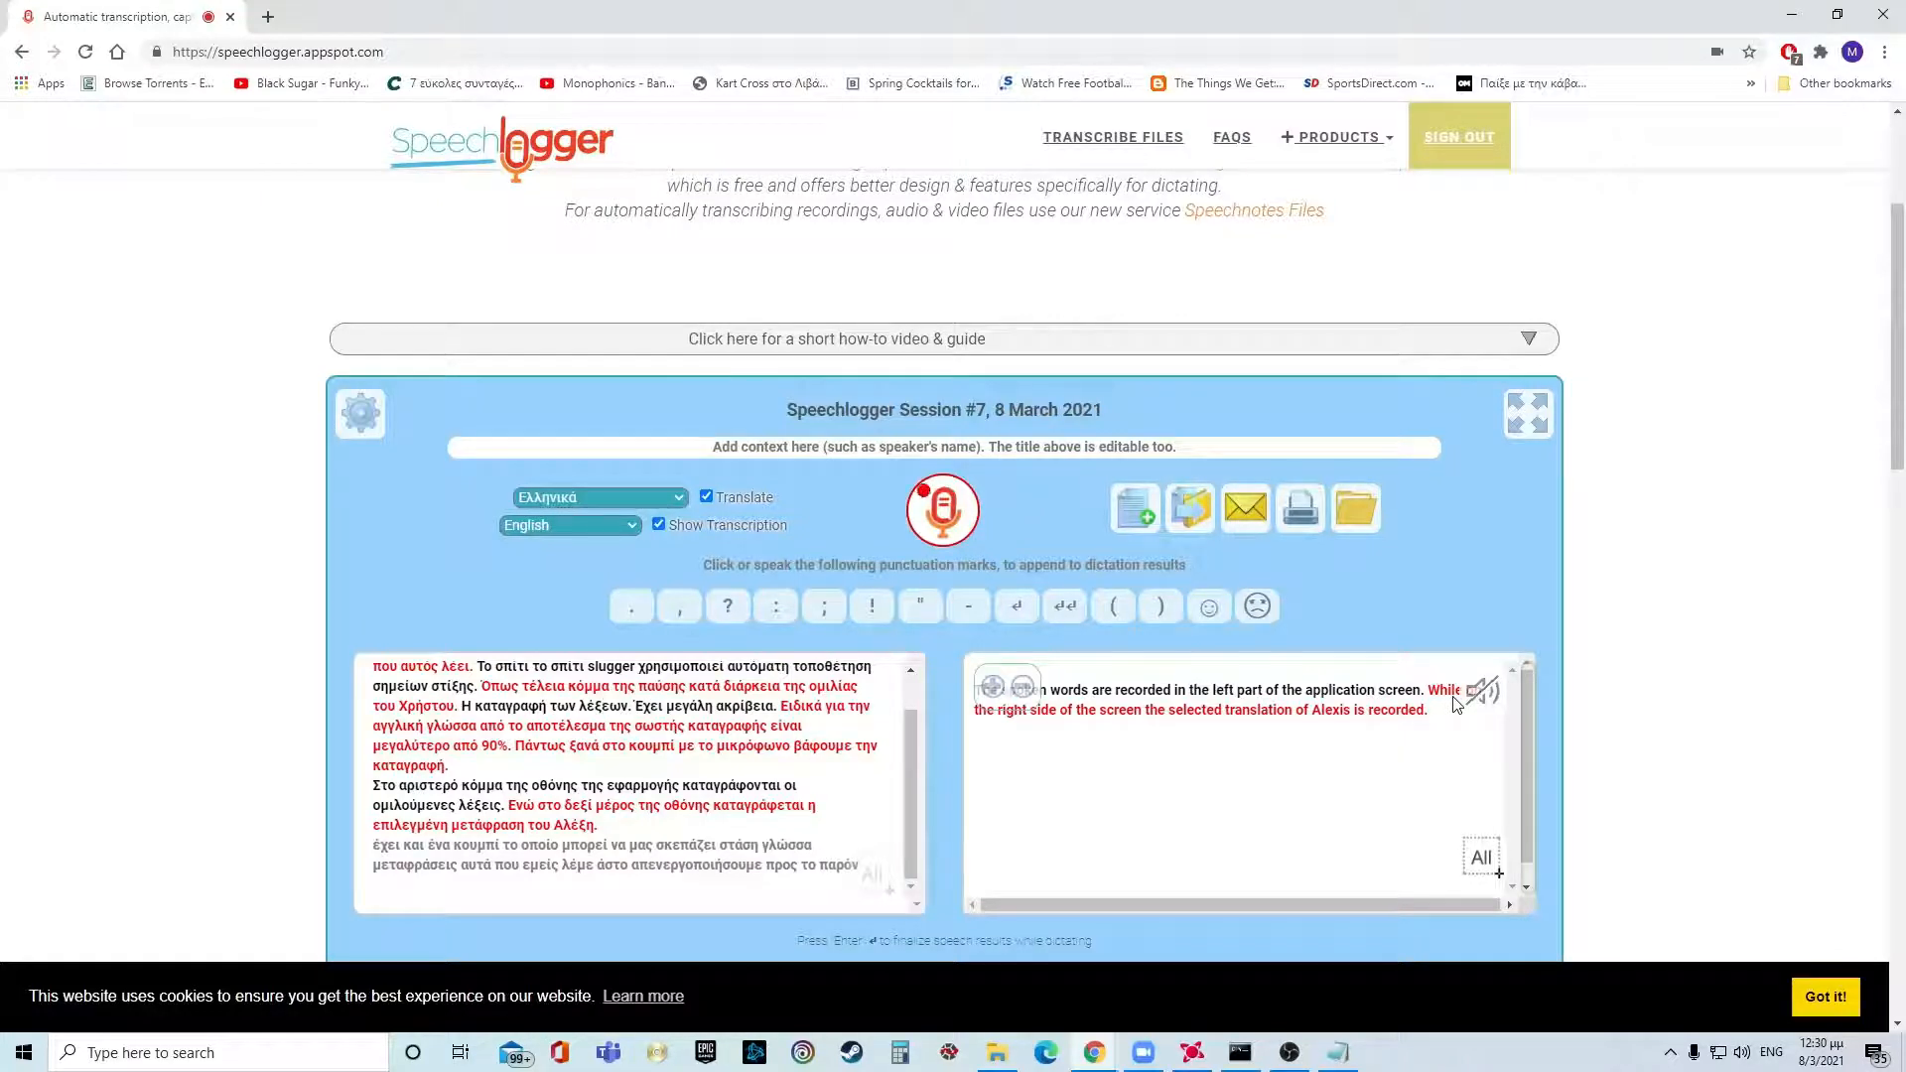
click(966, 512)
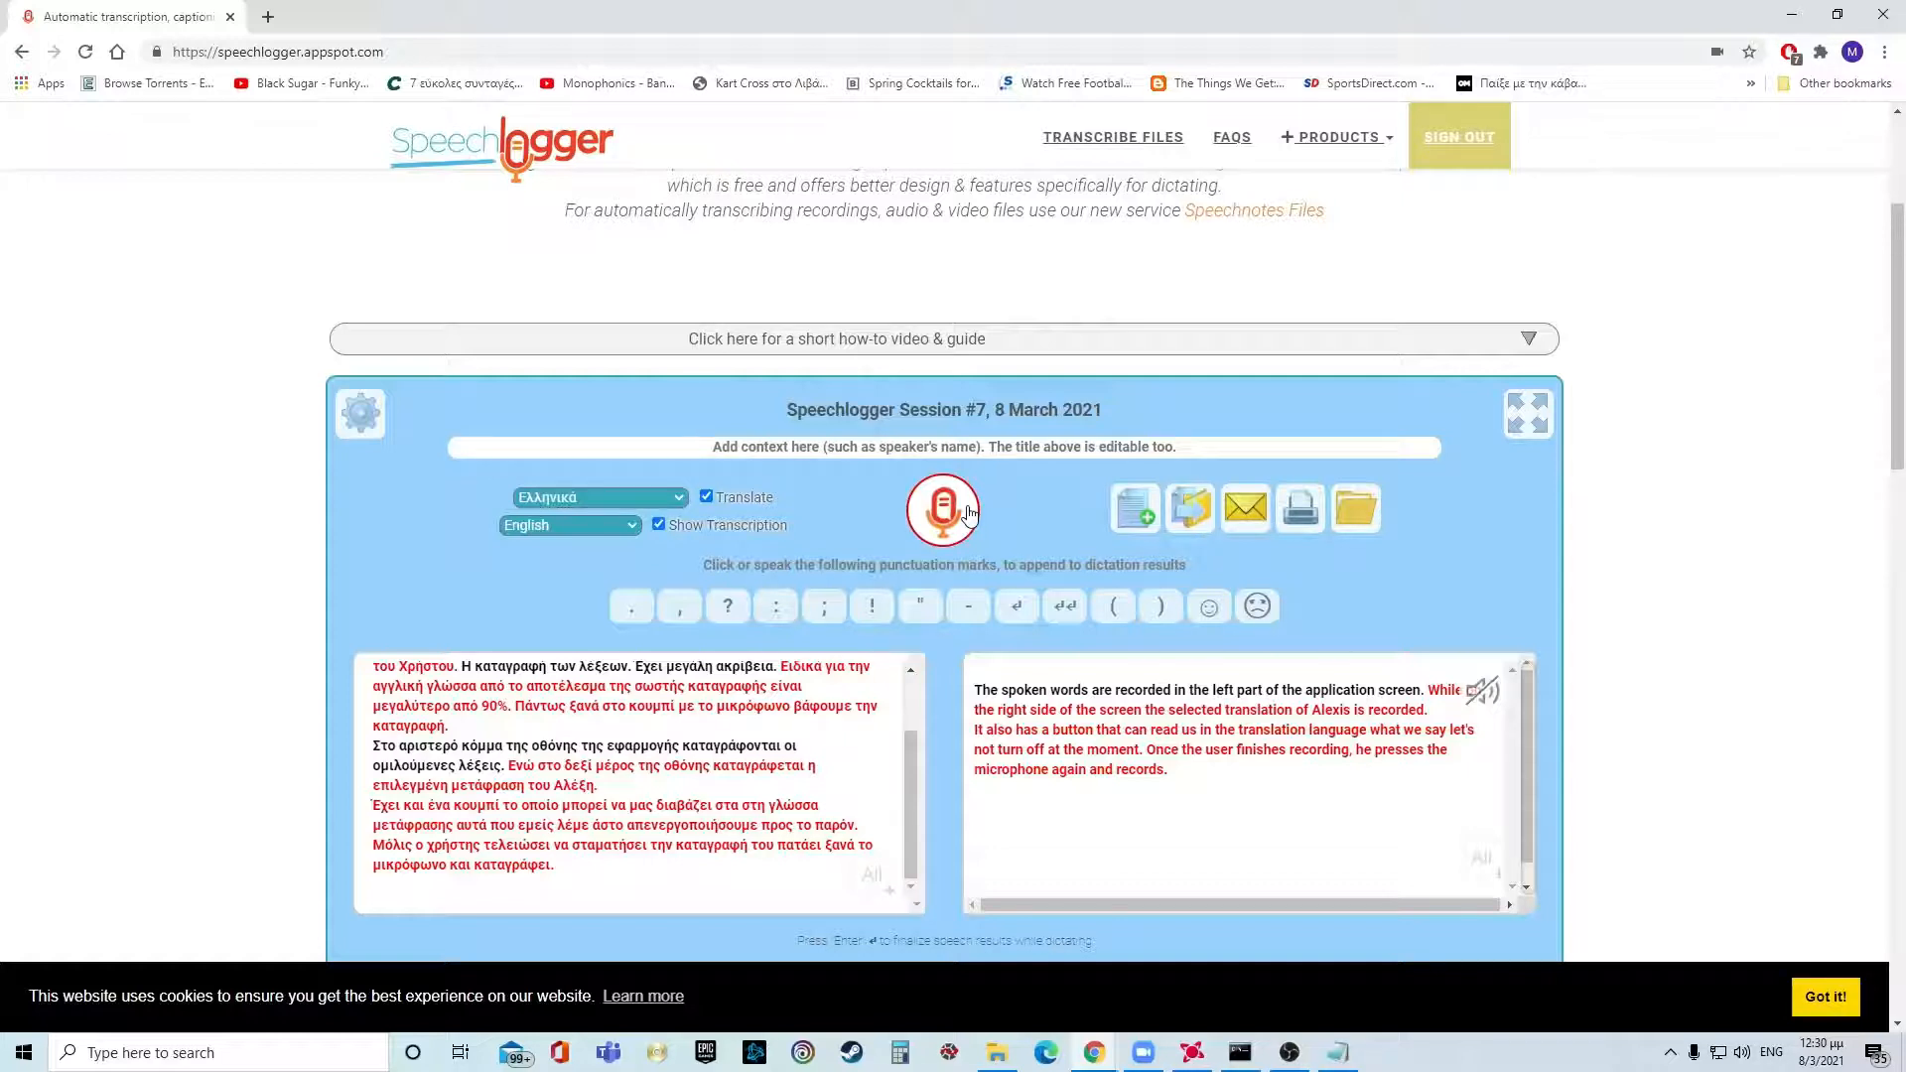
Check the export options, and delete Speechlogger Session #7 from the saved sessions
click(1192, 508)
mouse_move(1356, 520)
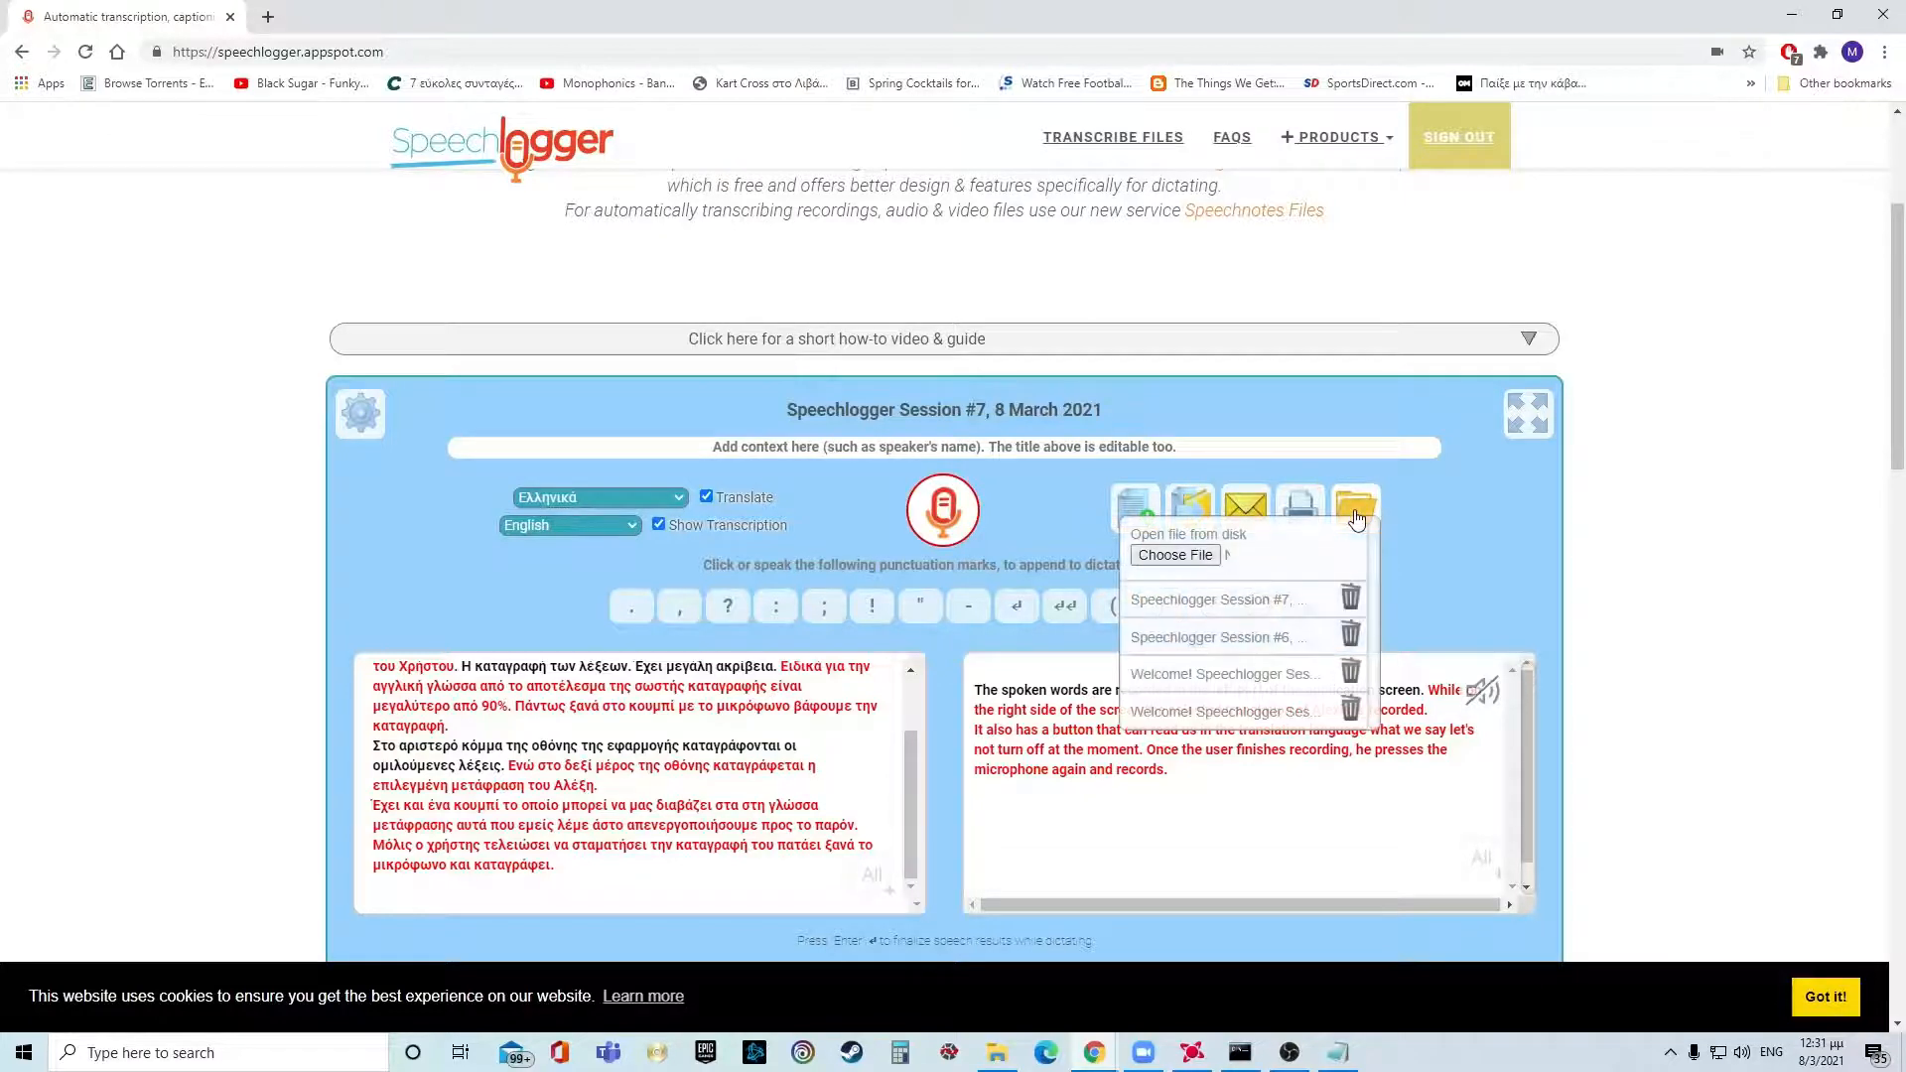
click(1351, 602)
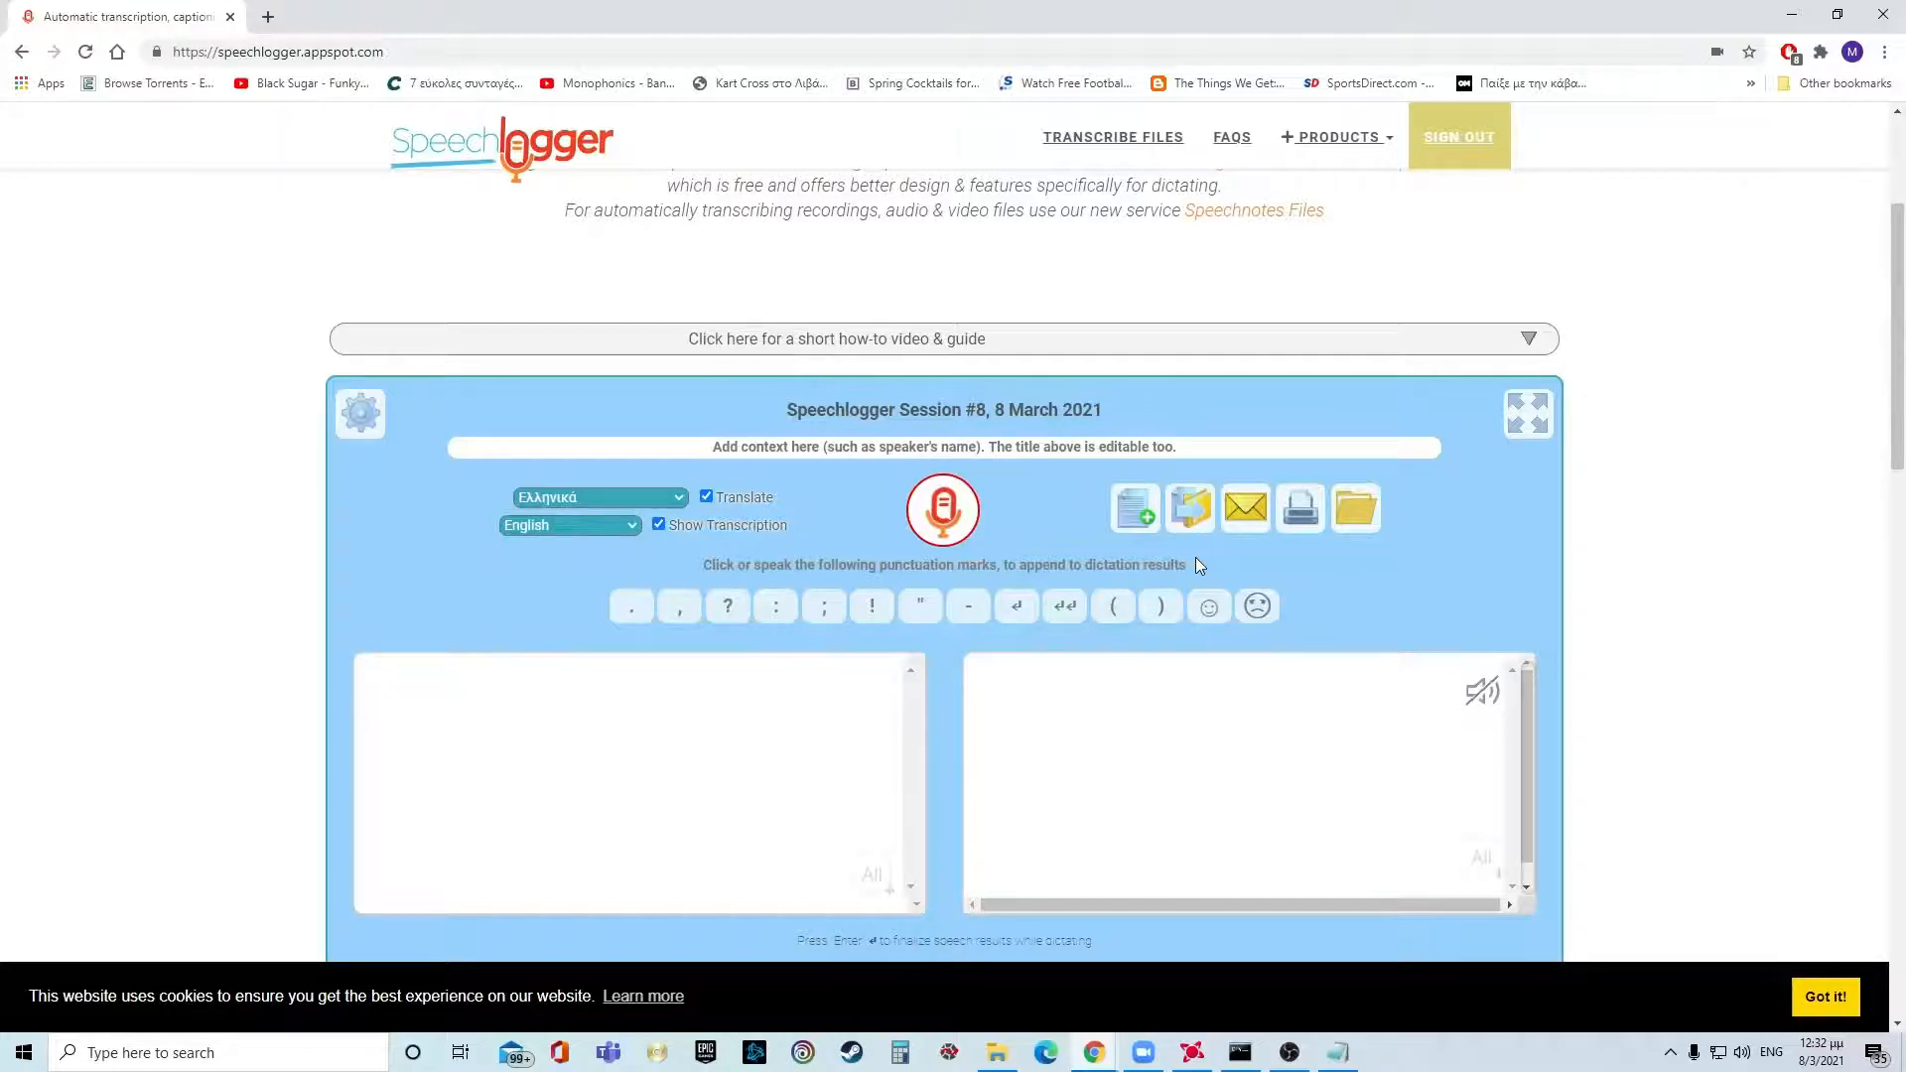
Record a dictation in the blank session with translation turned off and Ελληνικά as the spoken language
click(705, 497)
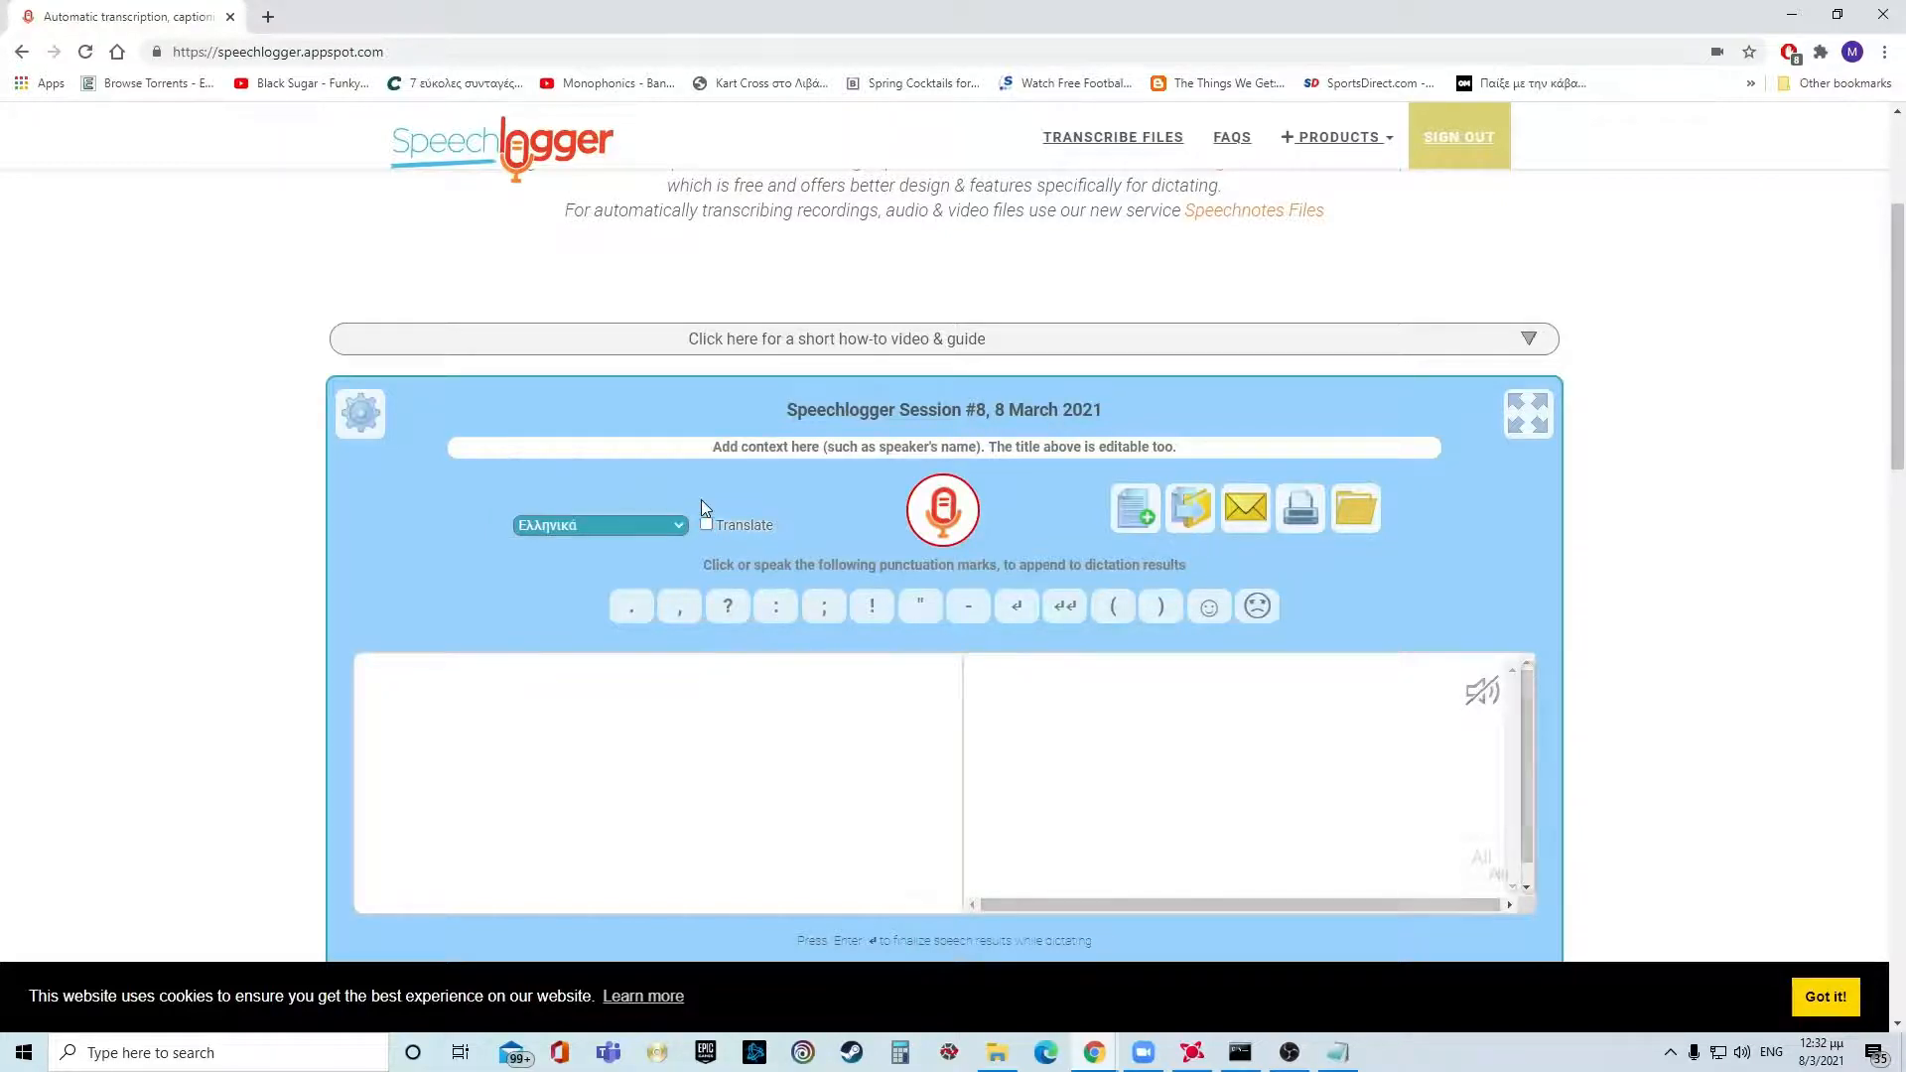
click(643, 526)
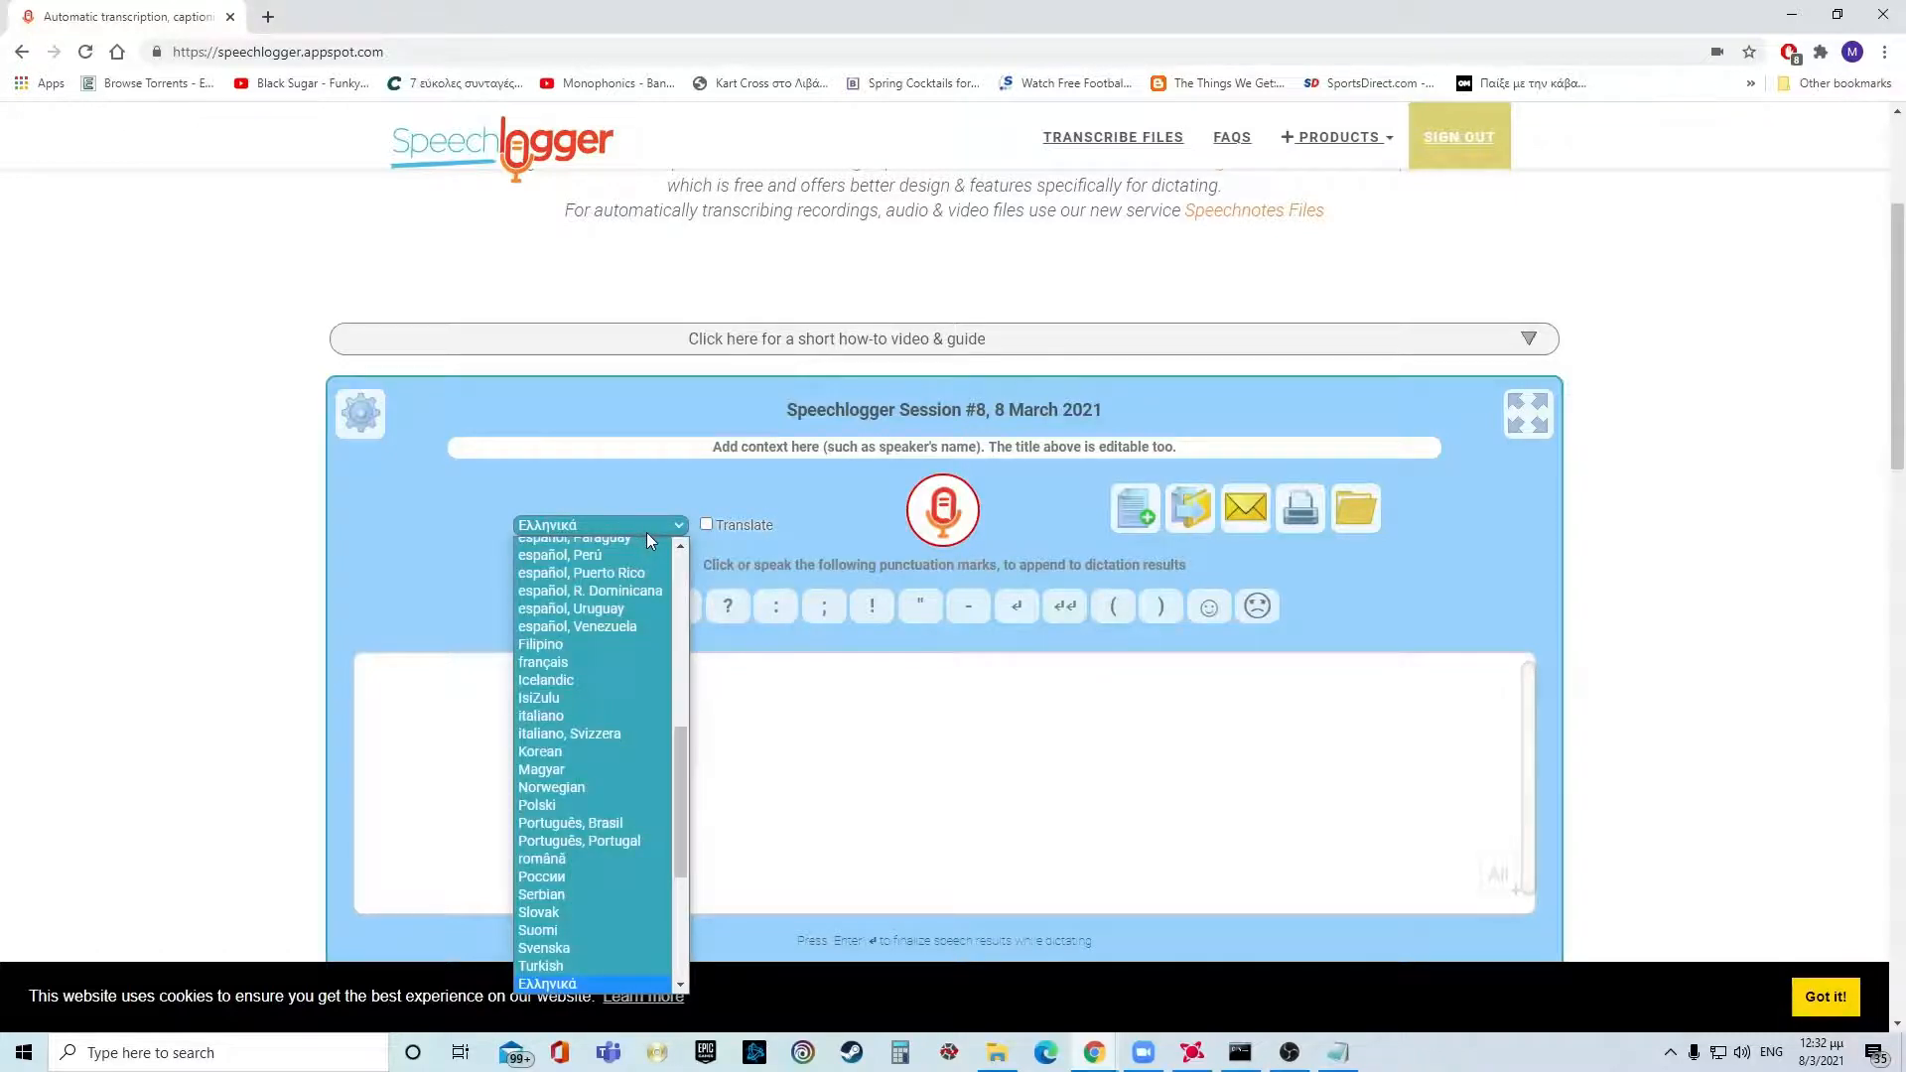
scroll(592, 785, down, 1)
scroll(592, 791, down, 1)
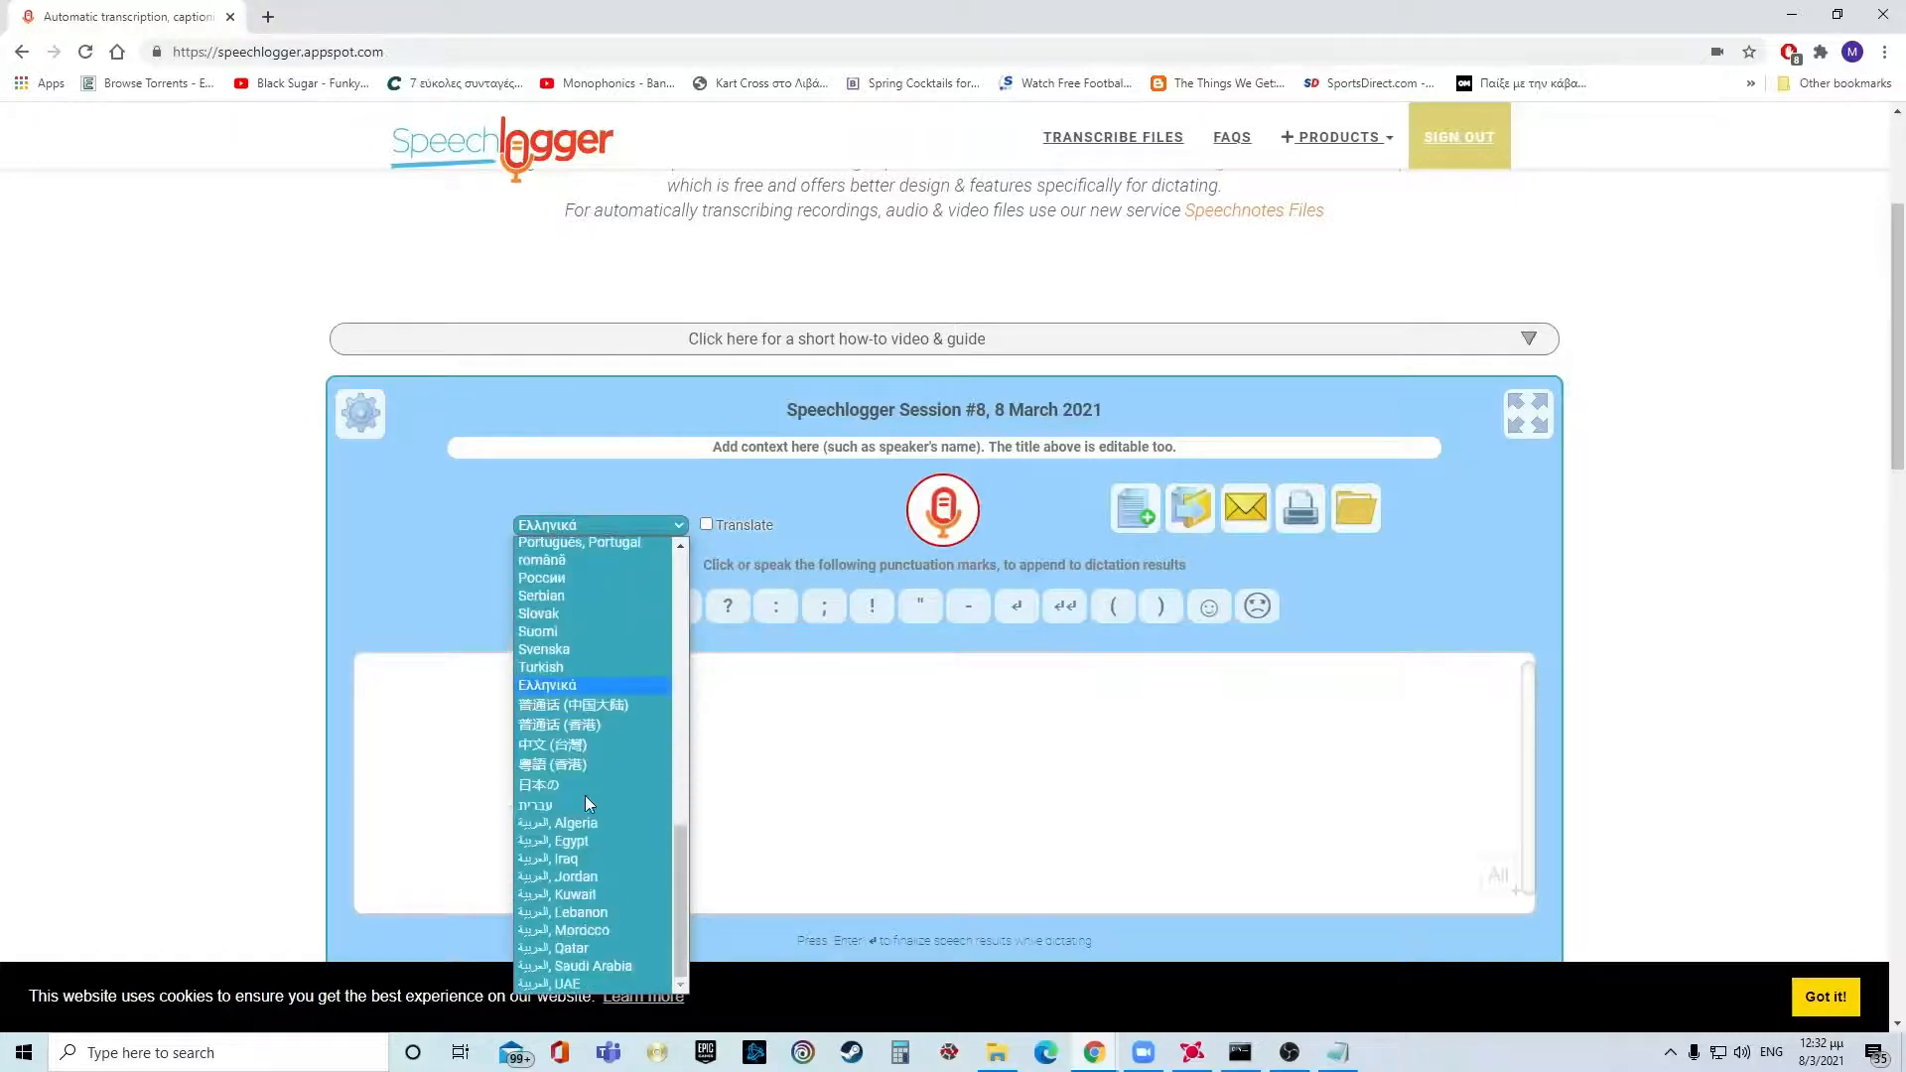
click(547, 695)
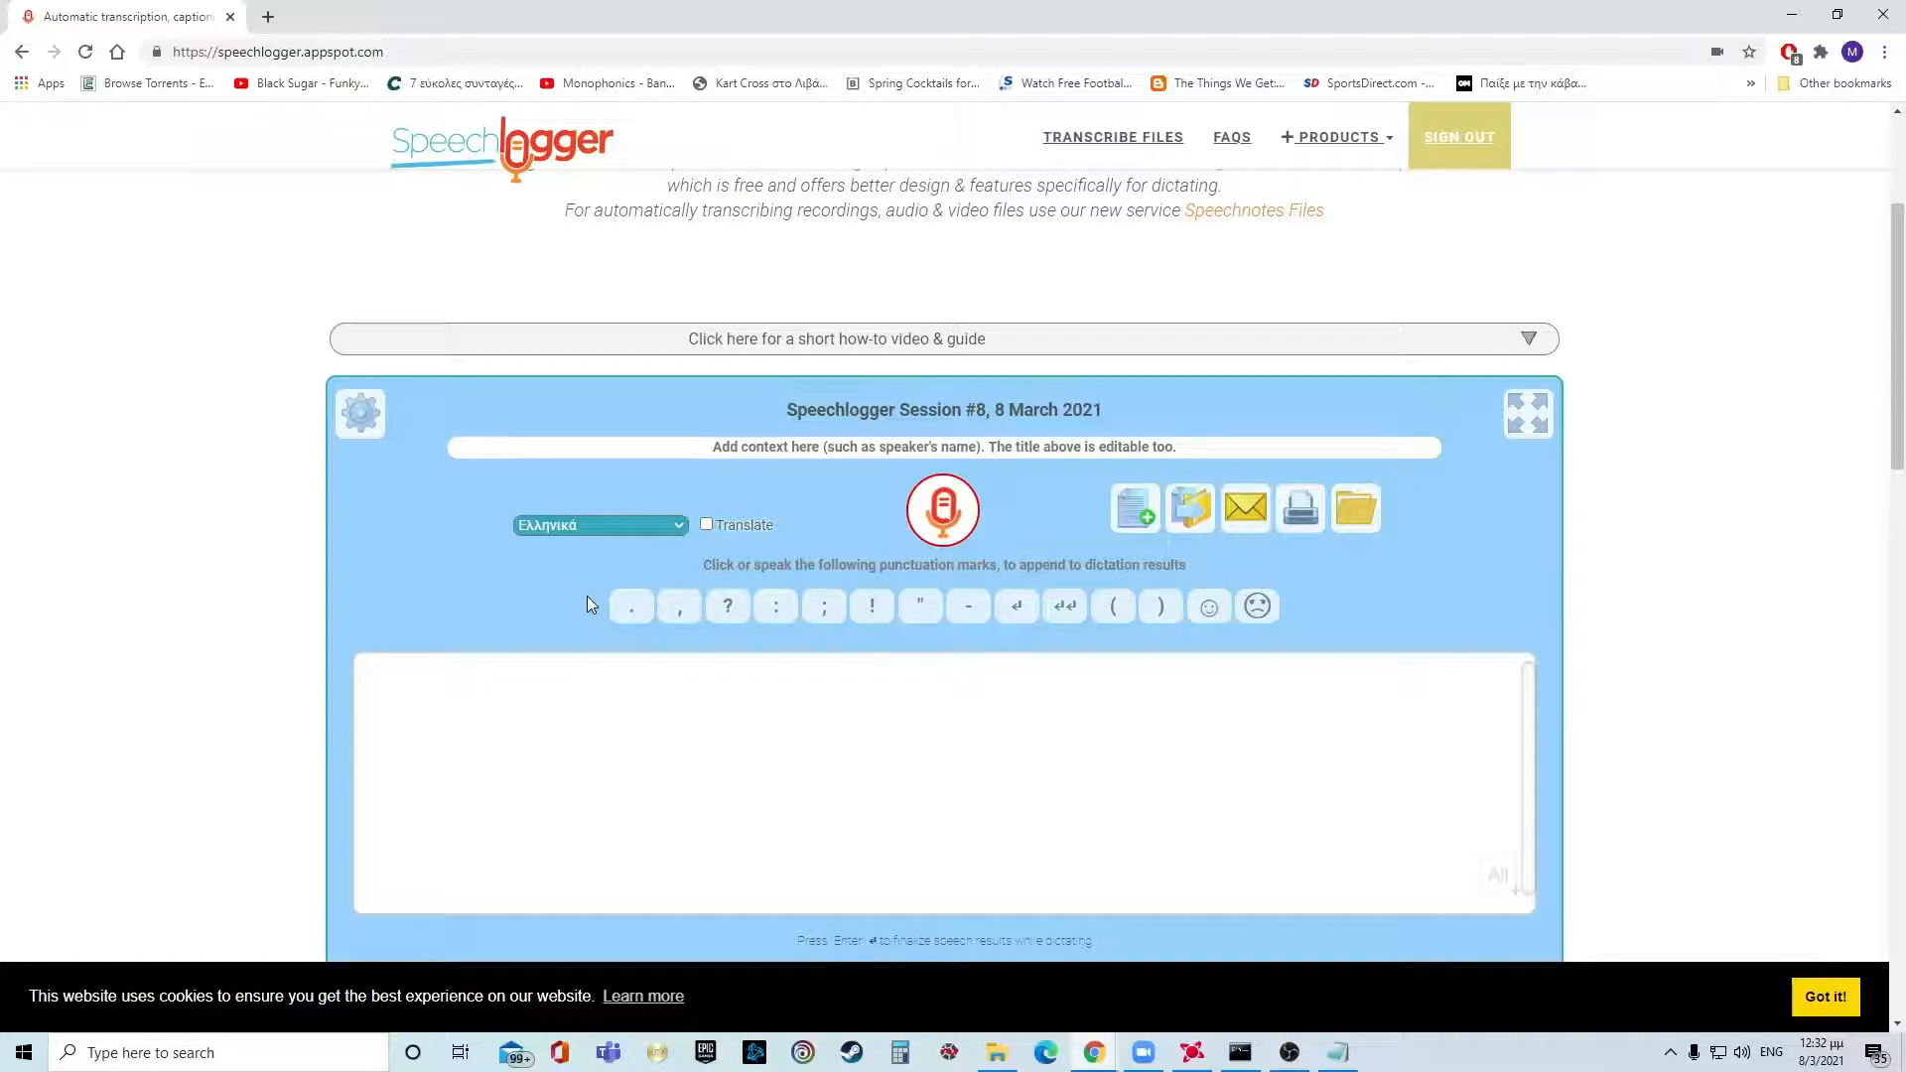
click(948, 525)
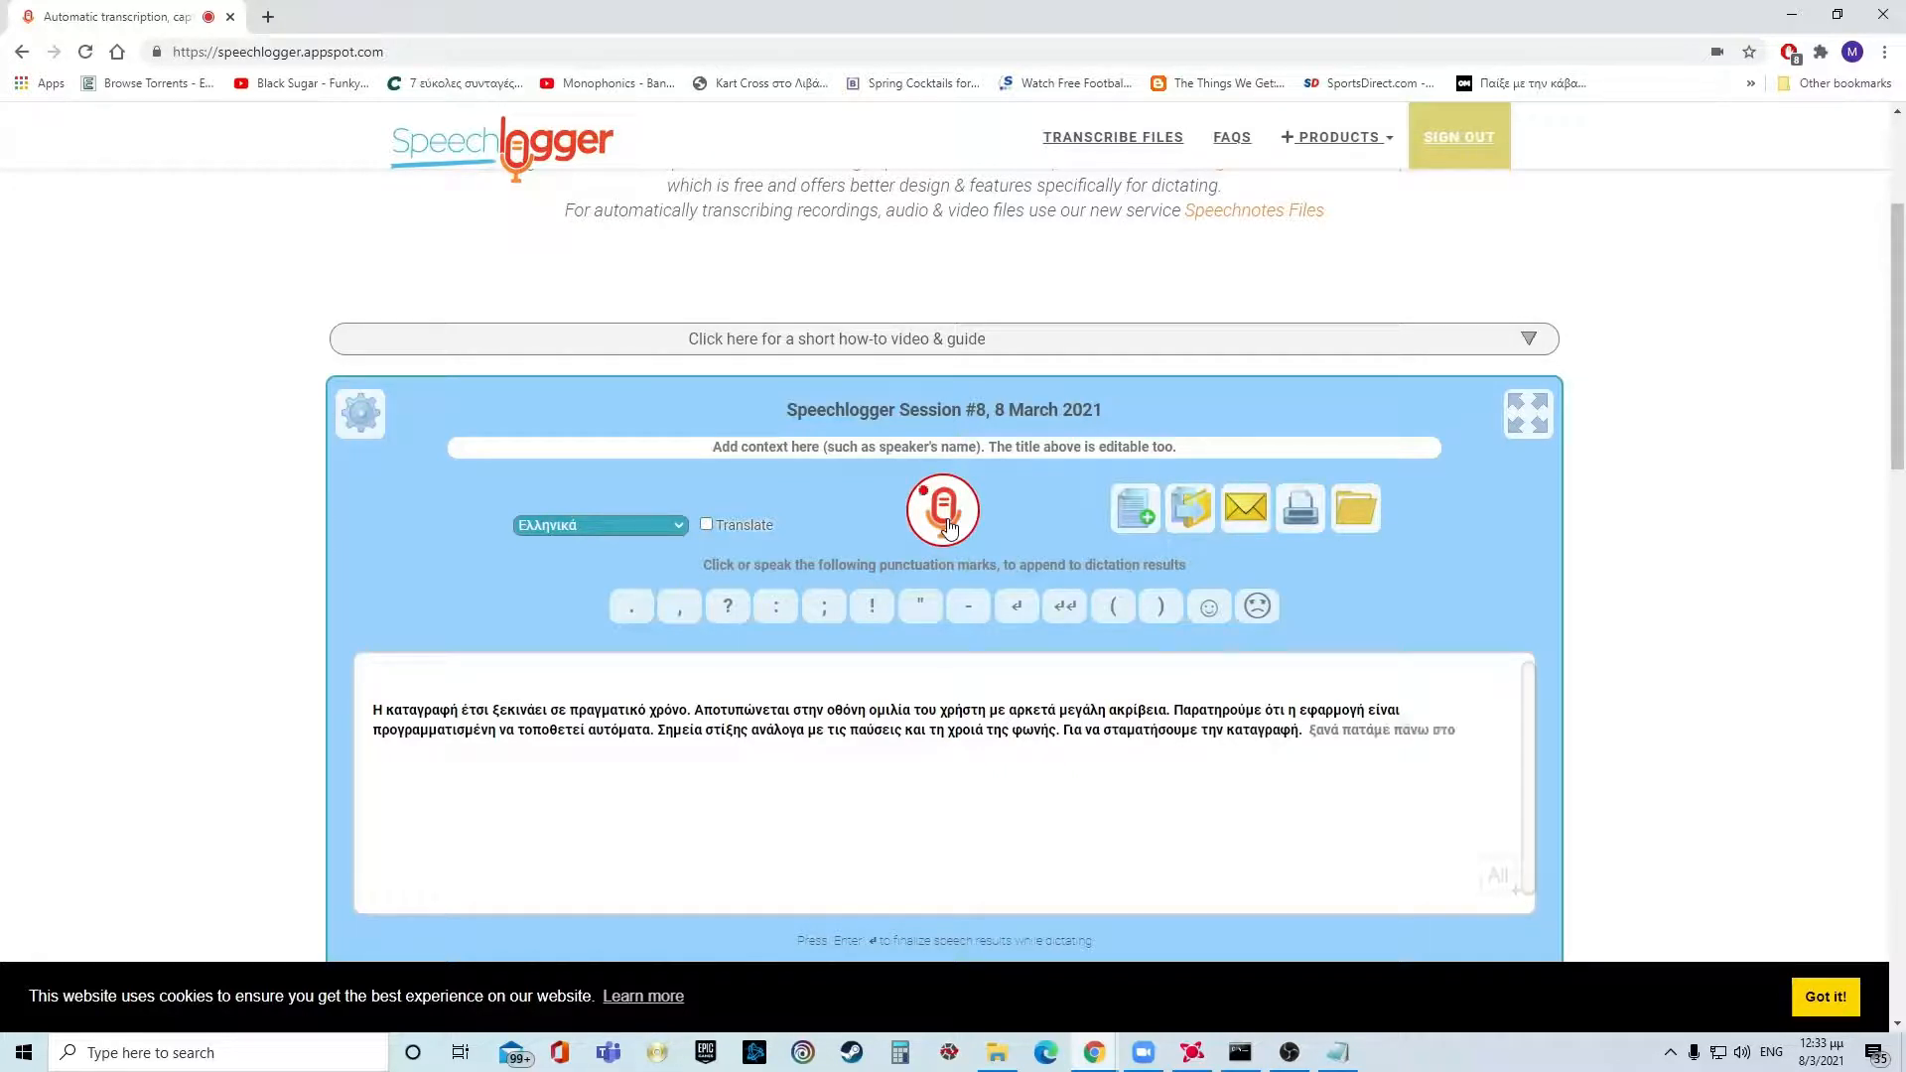
click(944, 514)
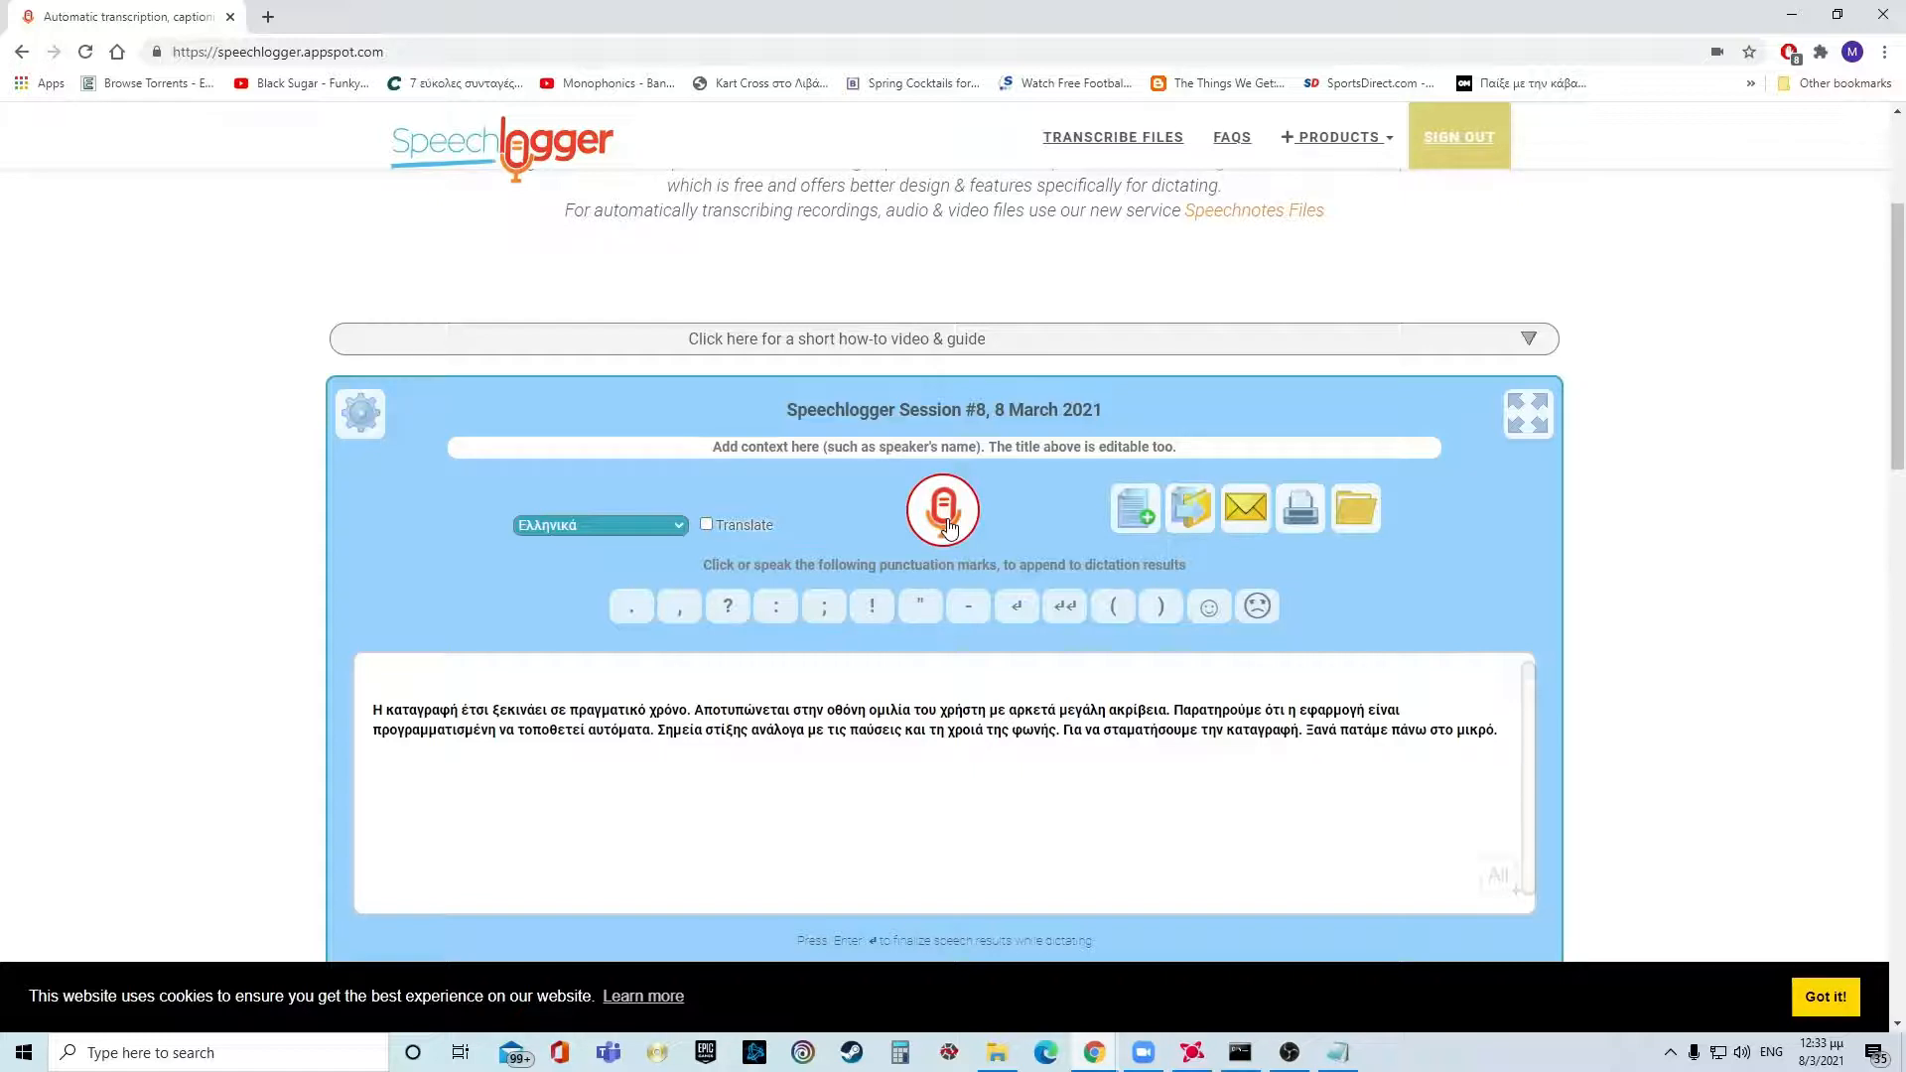
Save the session to the local disk and check the downloaded file in its folder
click(1194, 514)
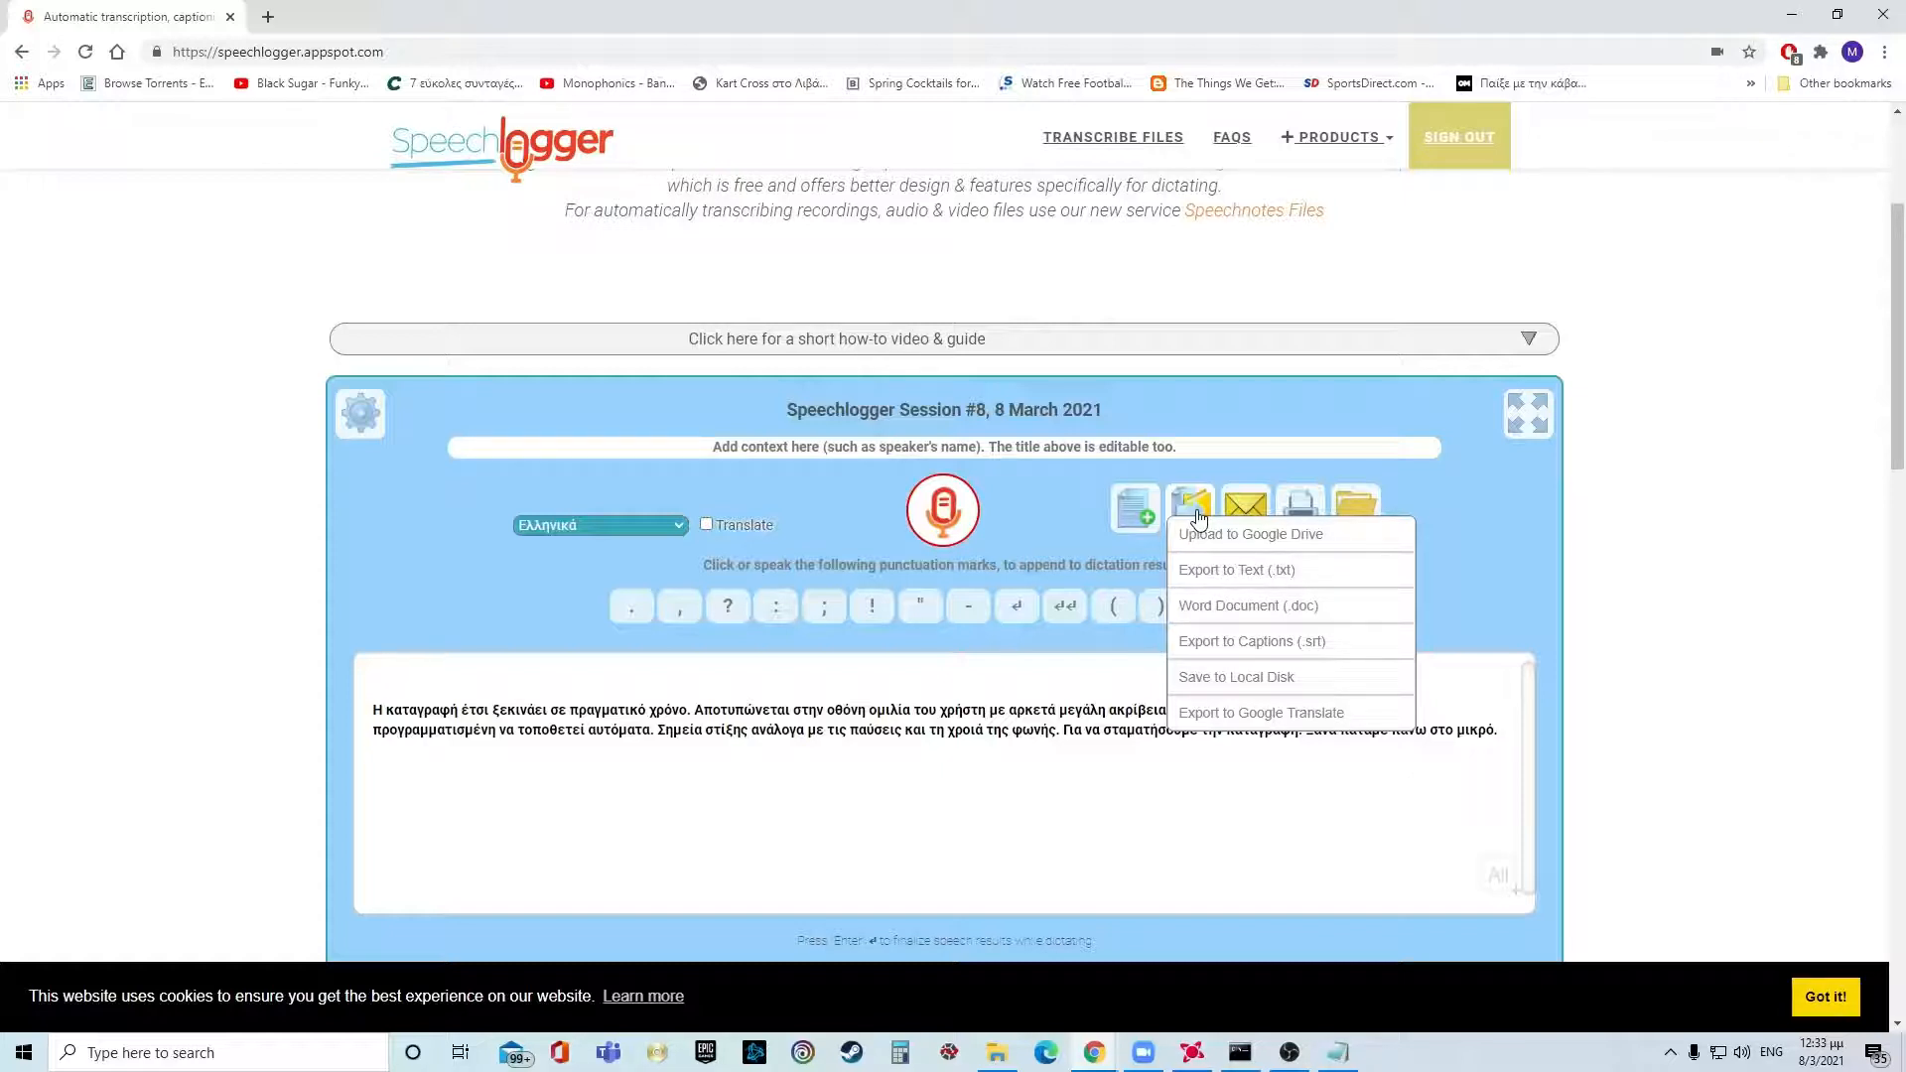
click(1204, 684)
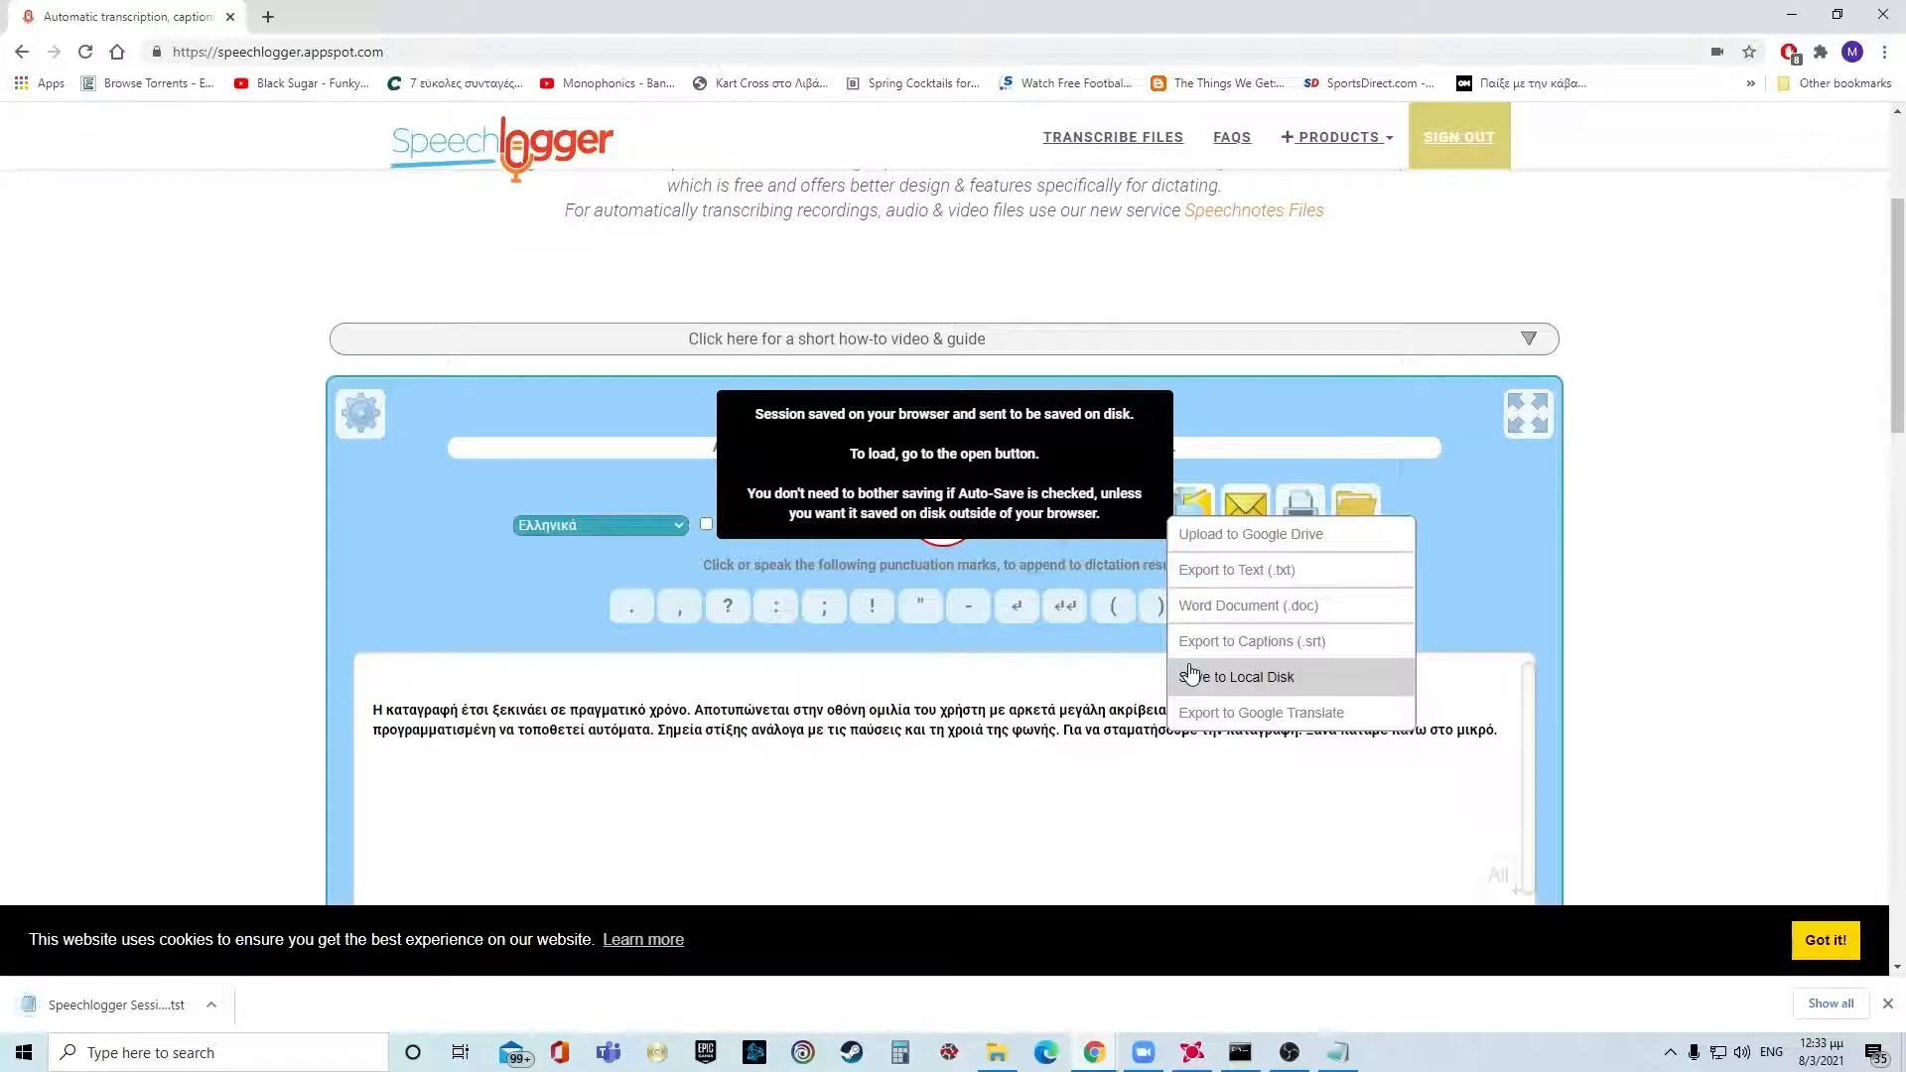
right_click(140, 1014)
click(193, 957)
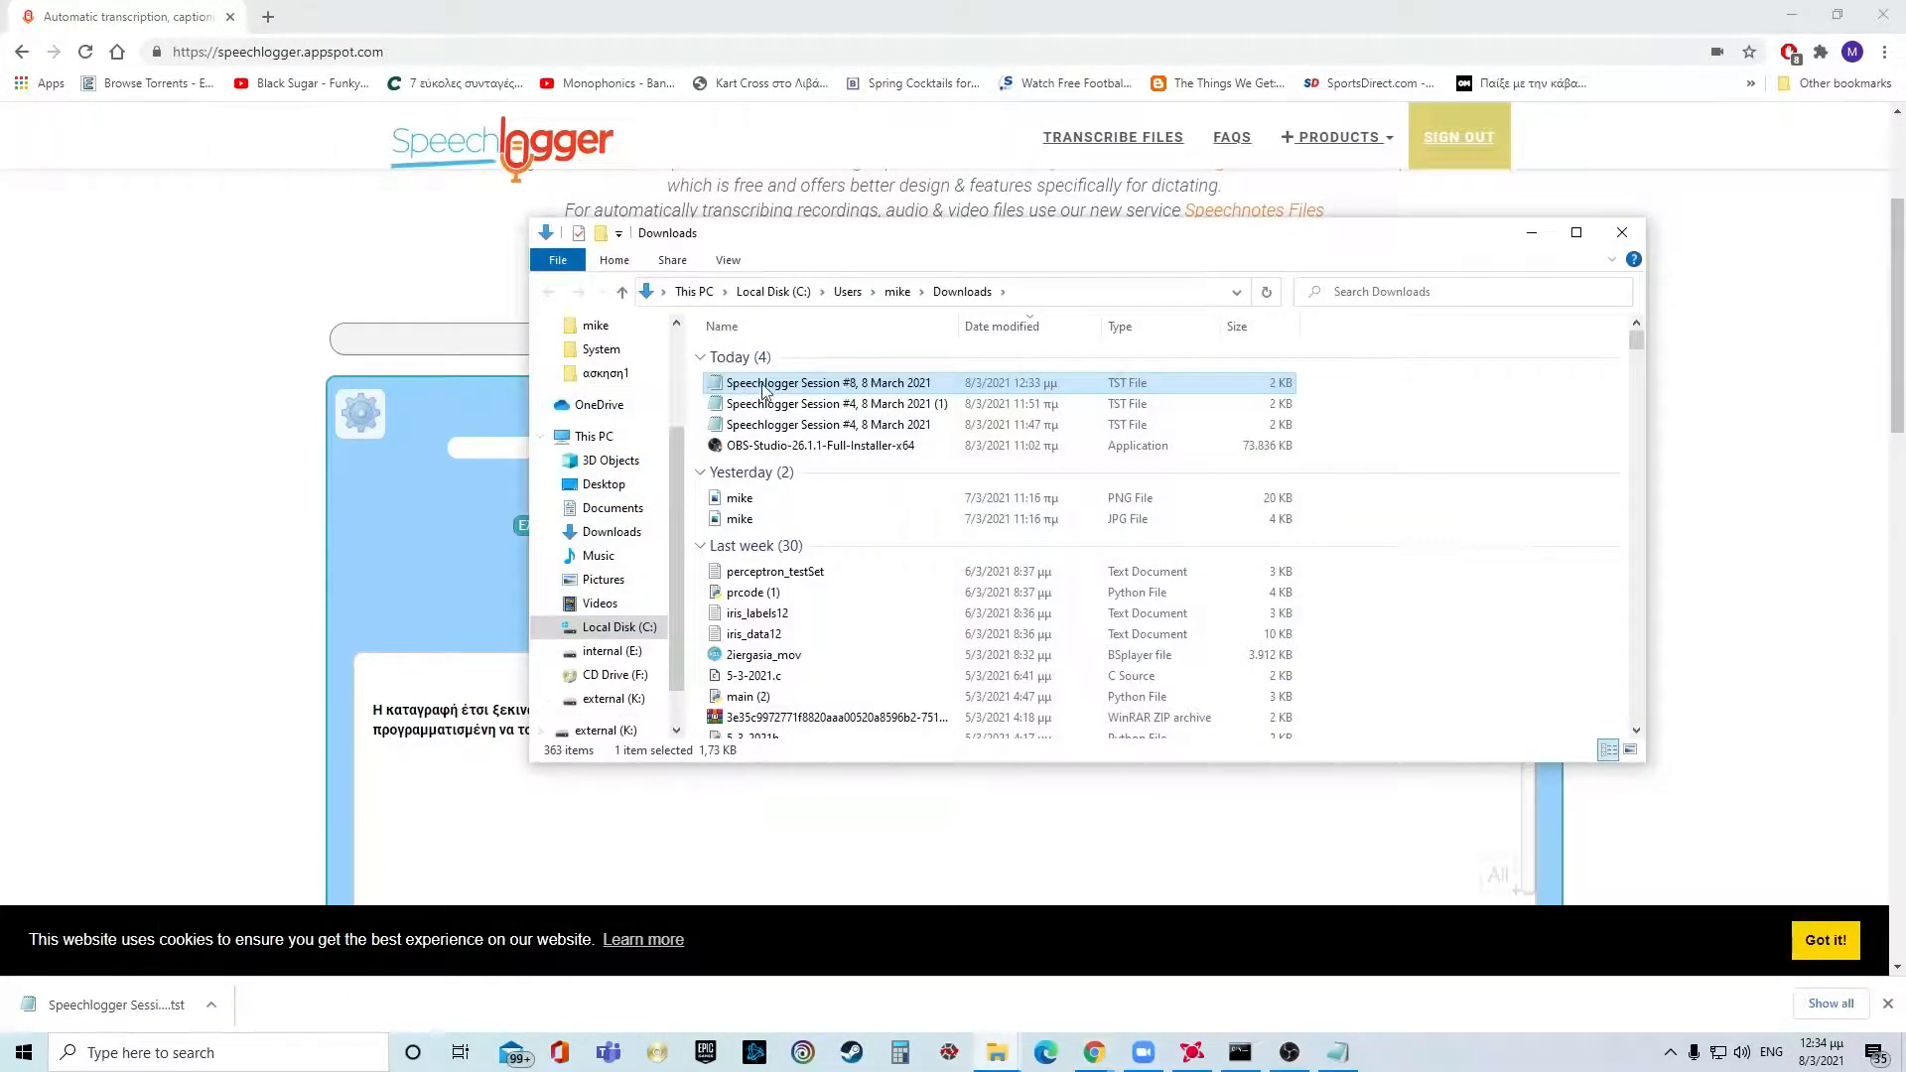
click(1624, 236)
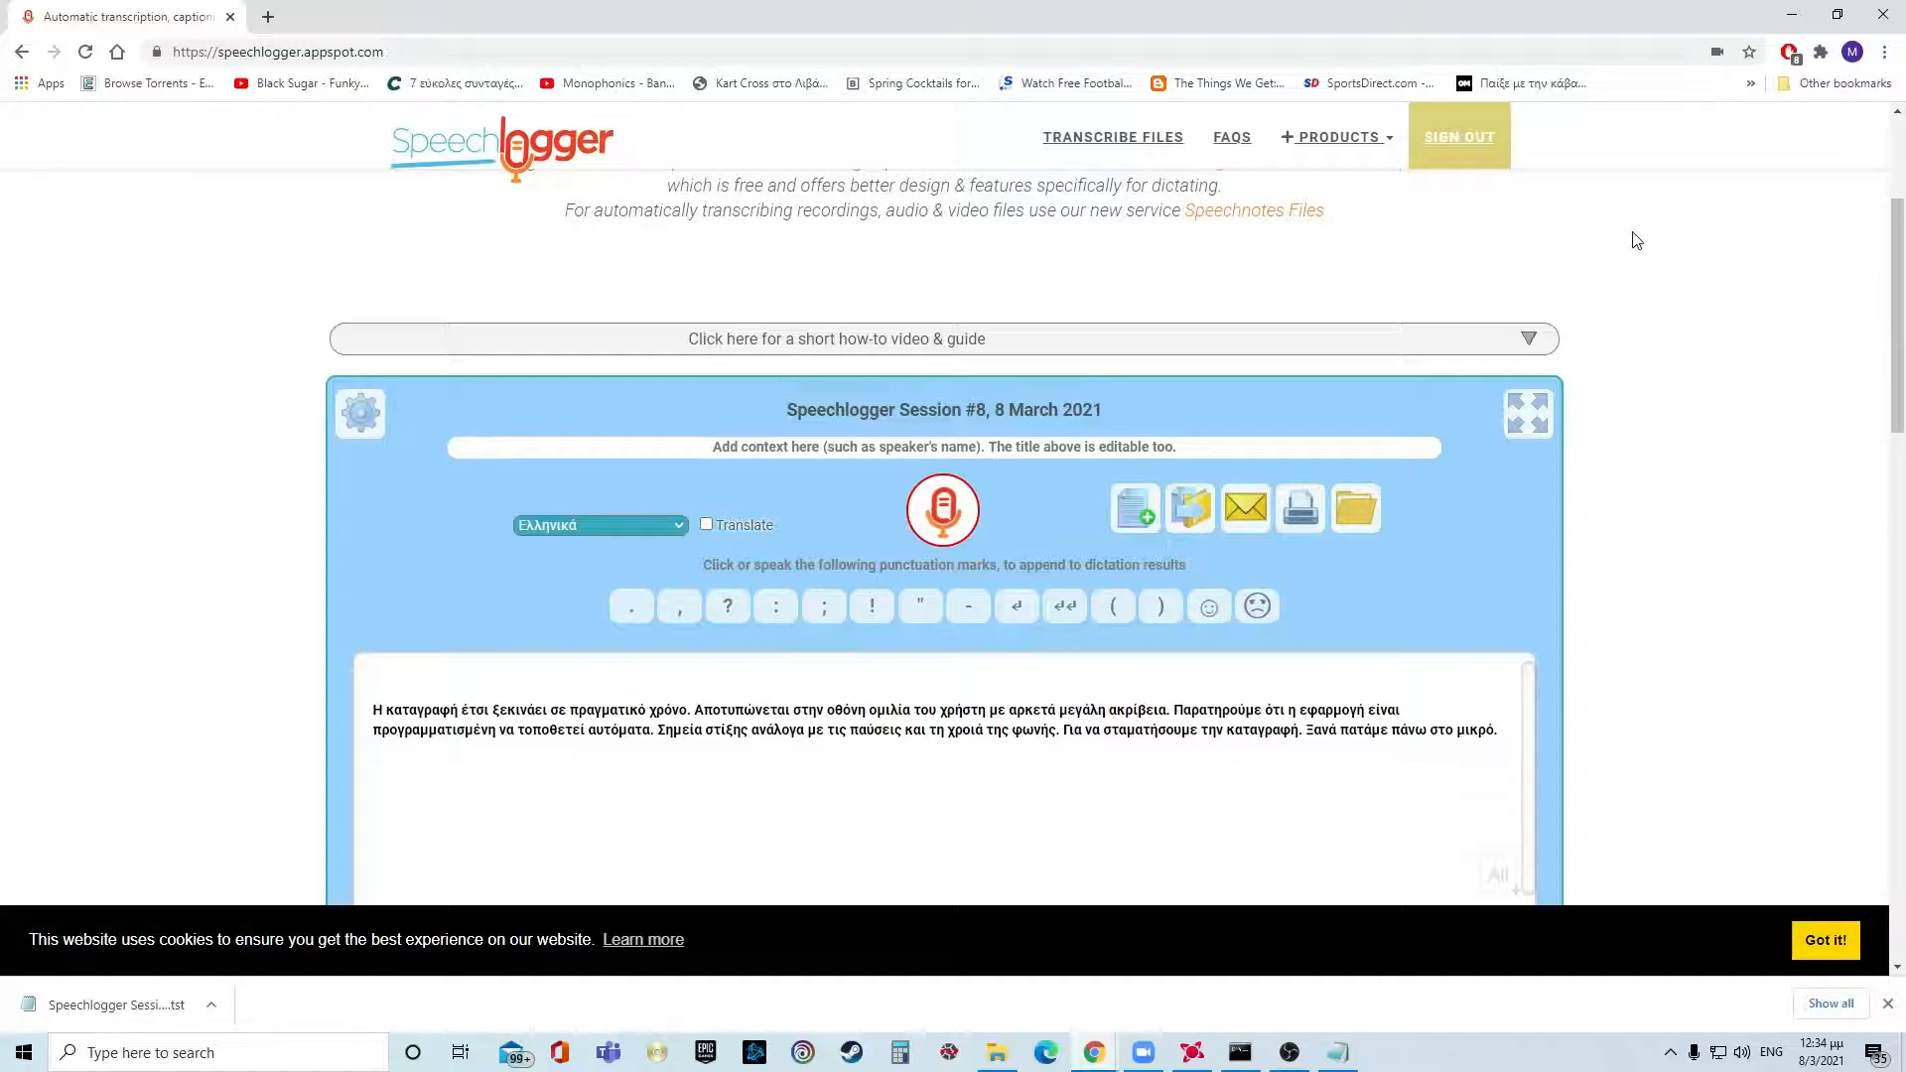
Start a new session and record a dictation in it with translation from Ελληνικά to English enabled
click(1139, 515)
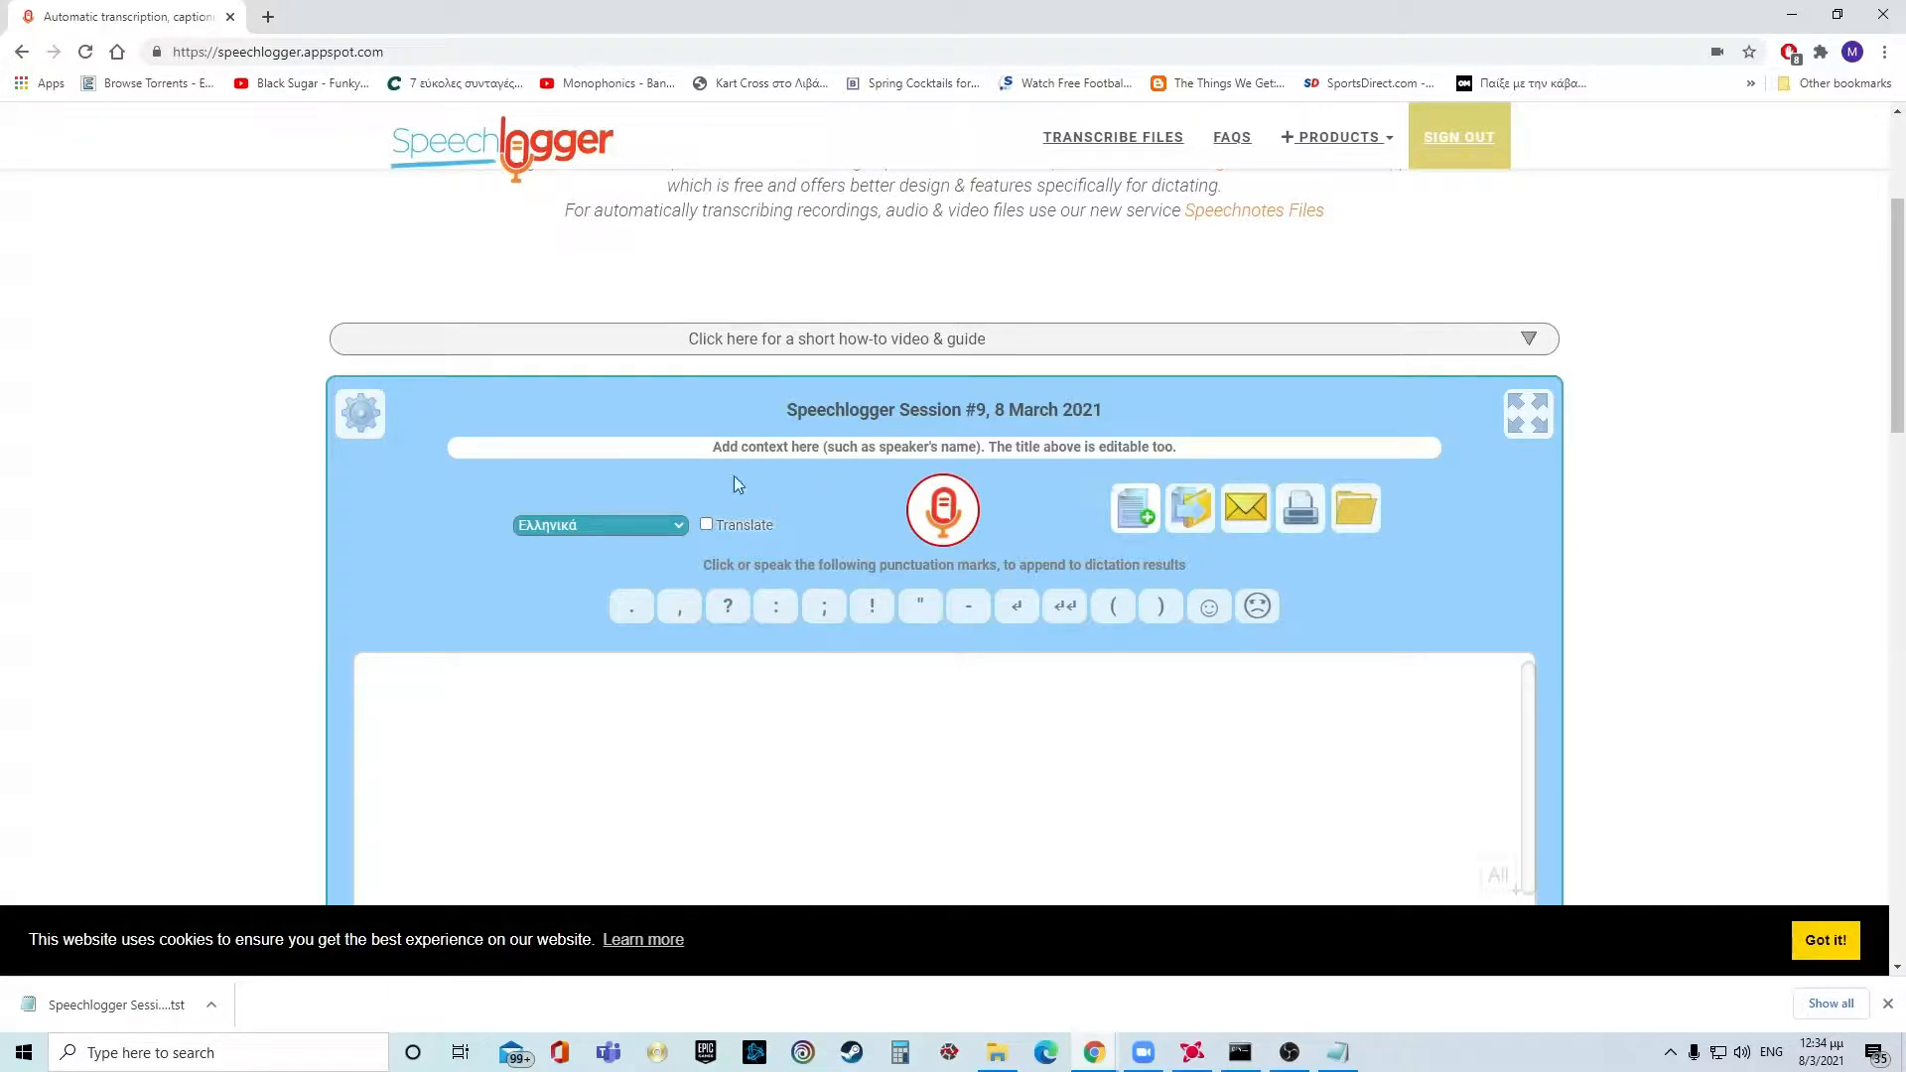
click(707, 527)
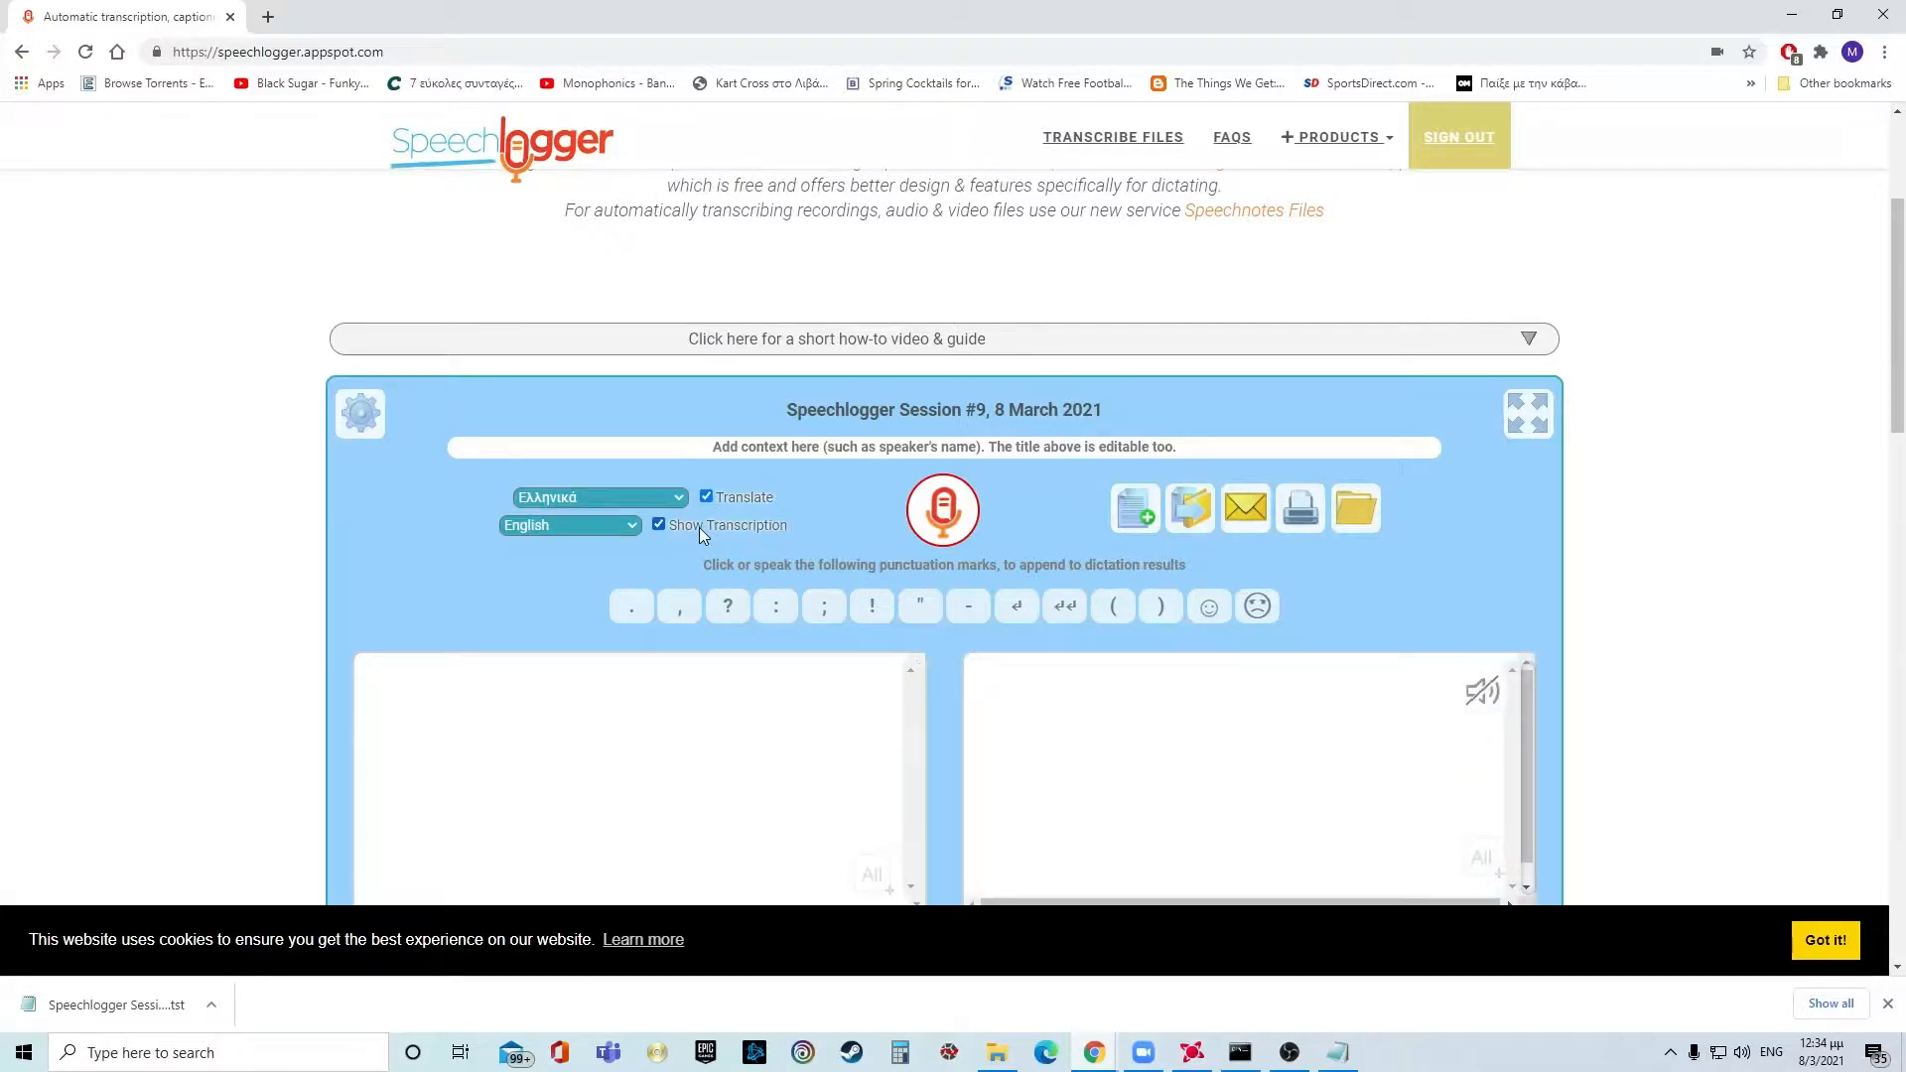
click(600, 497)
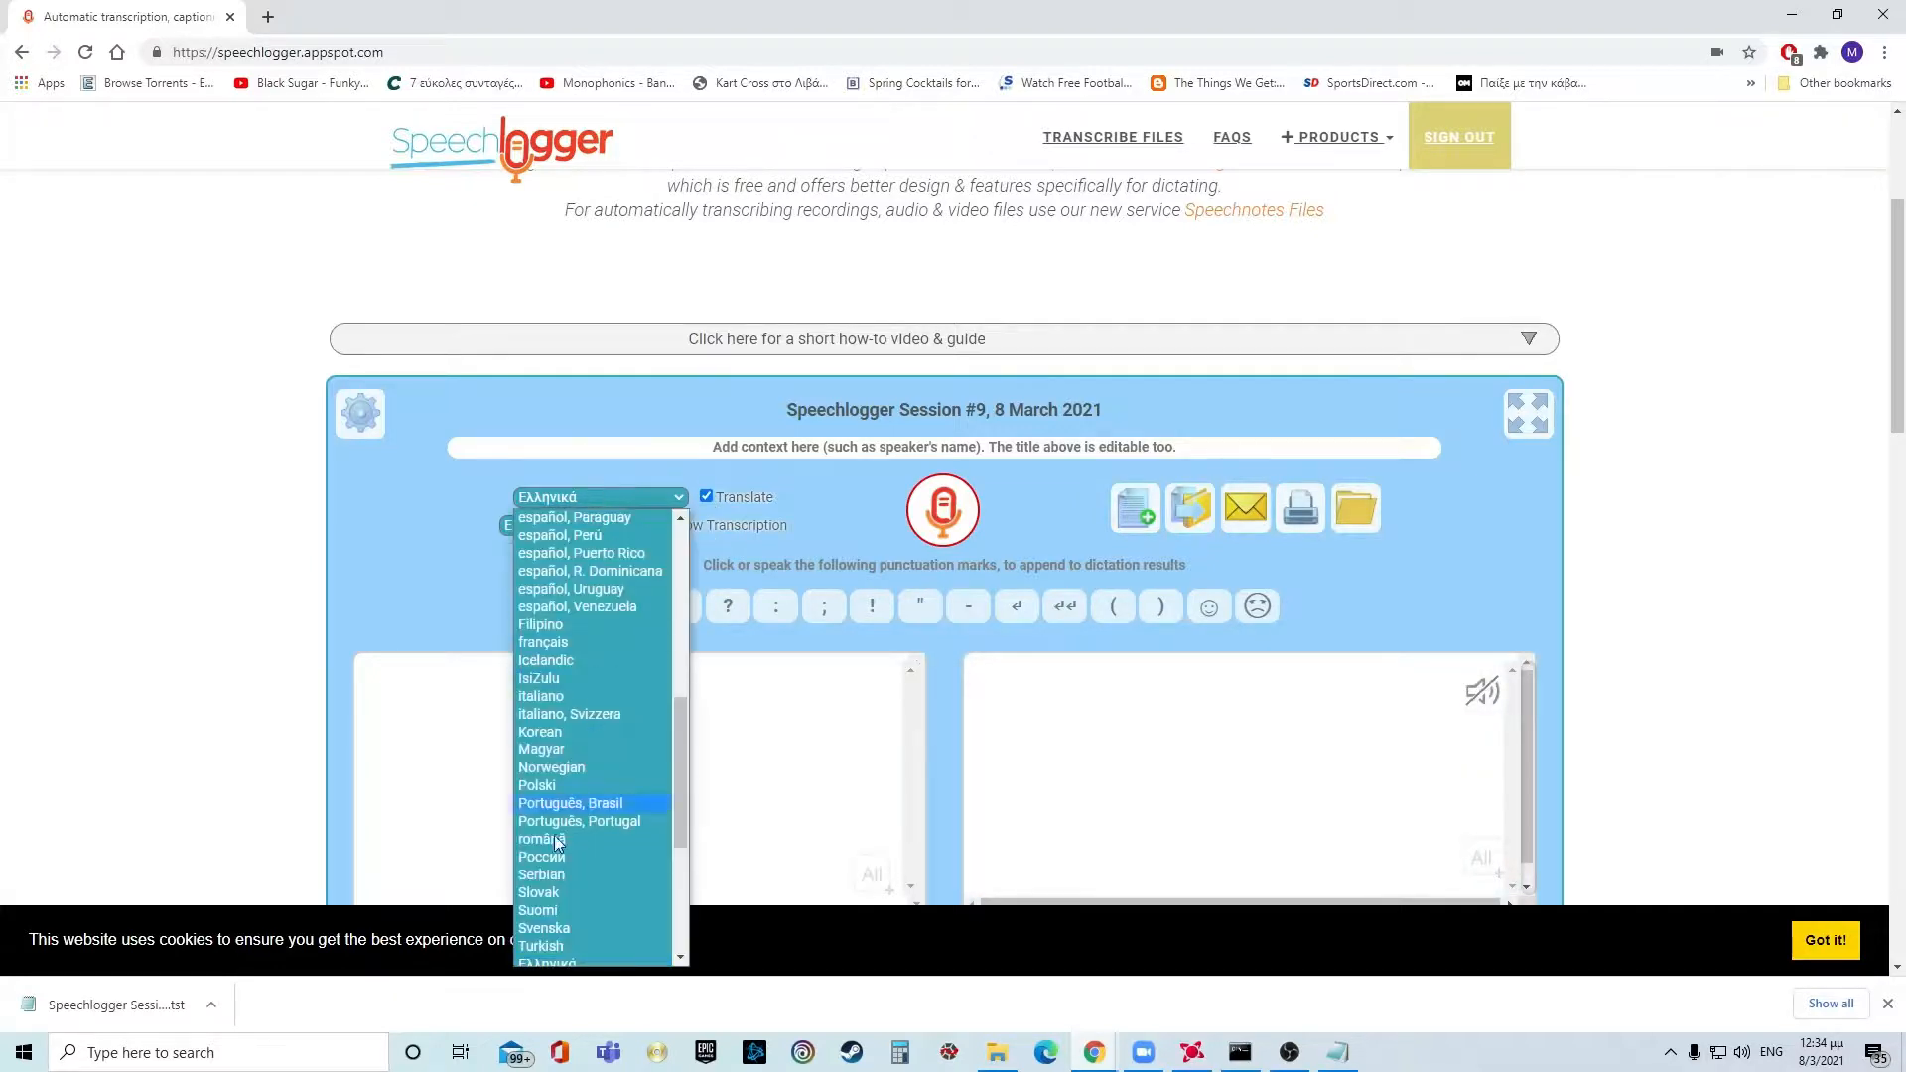
click(580, 951)
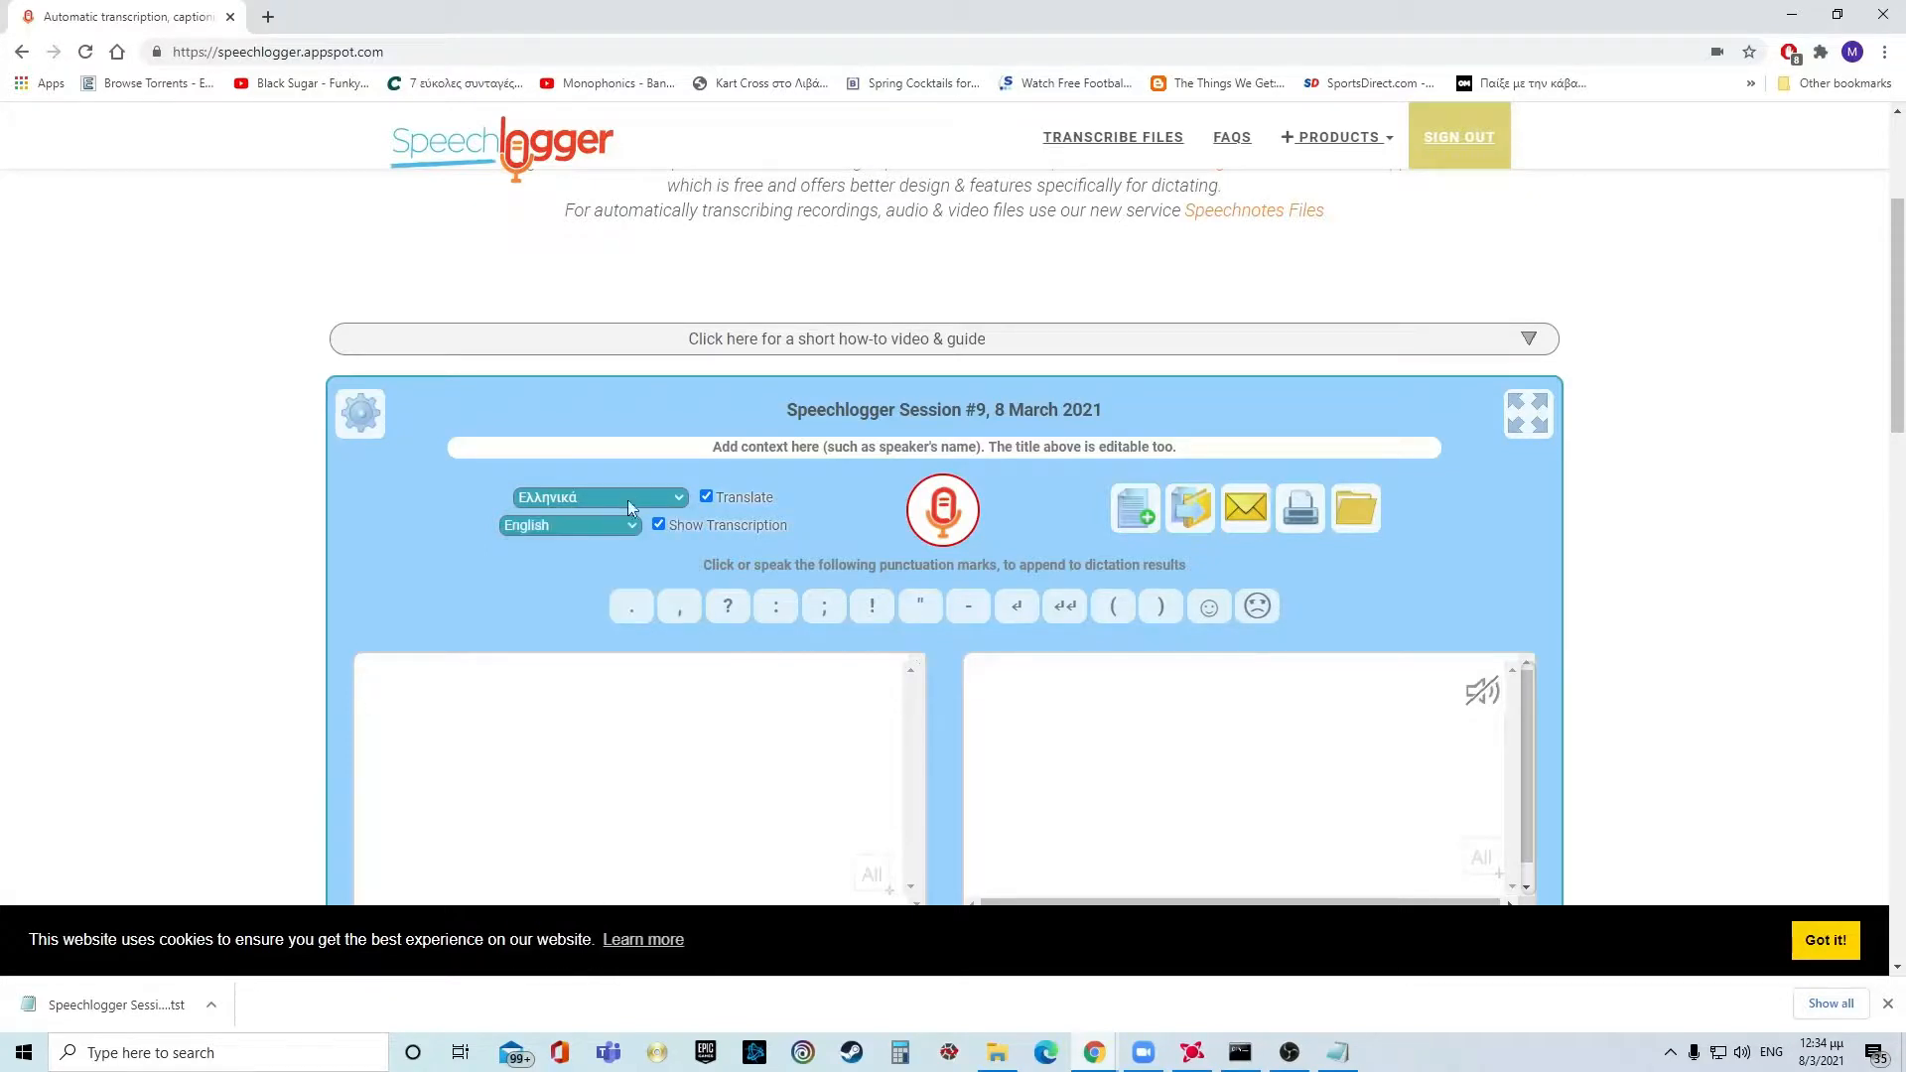
click(587, 525)
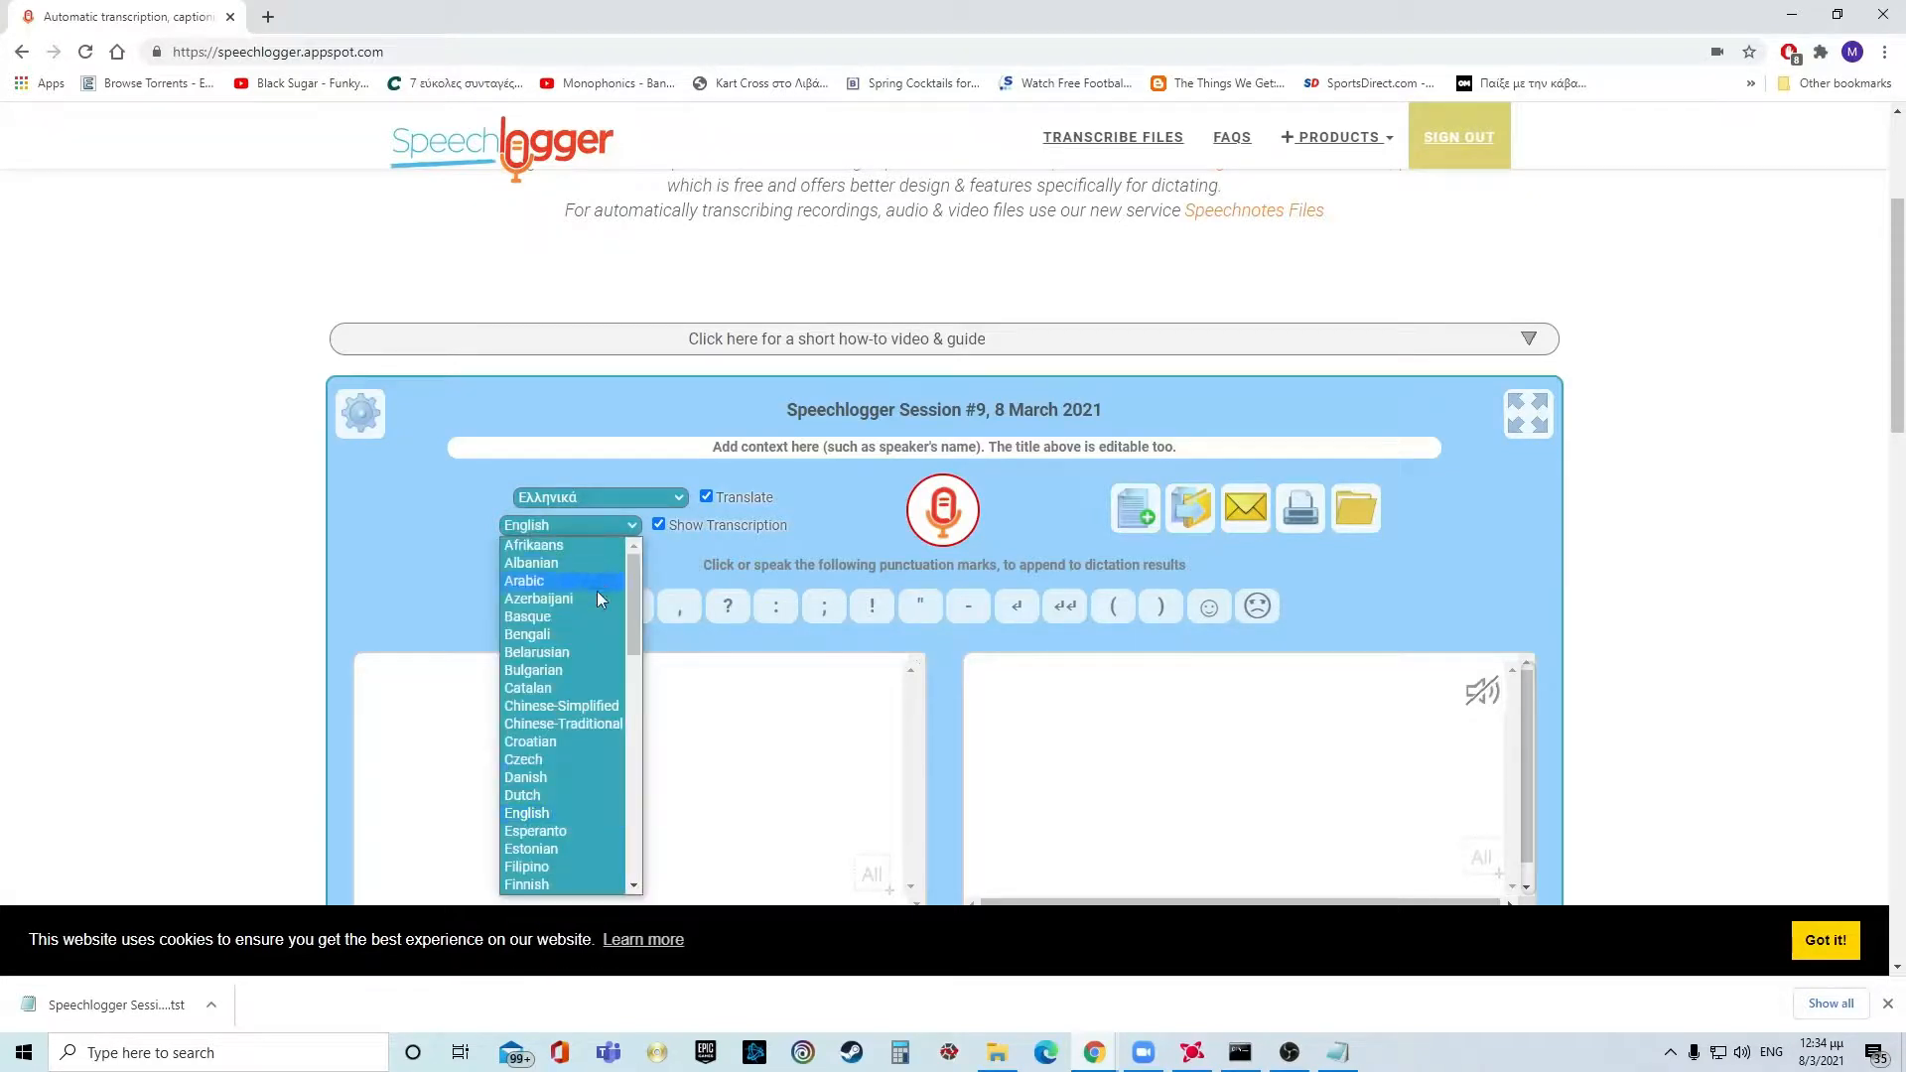
click(550, 813)
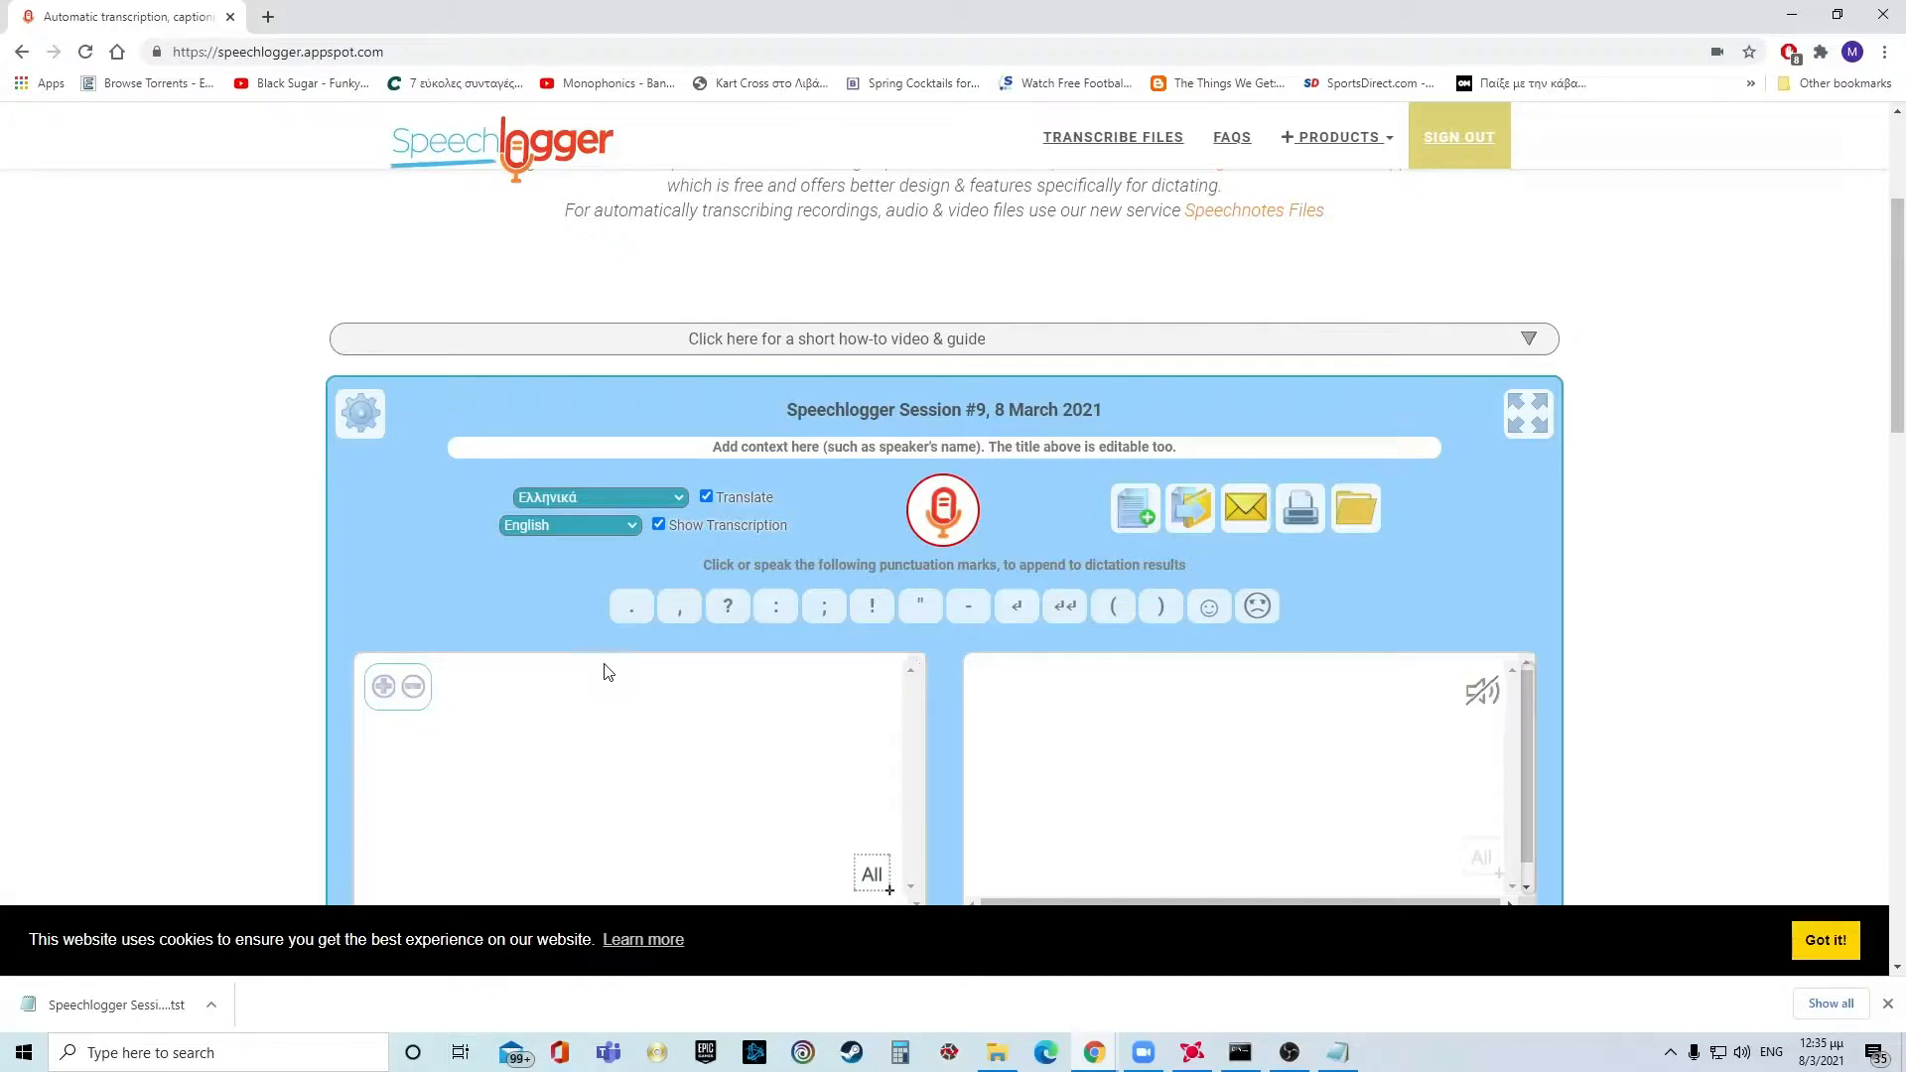
click(944, 529)
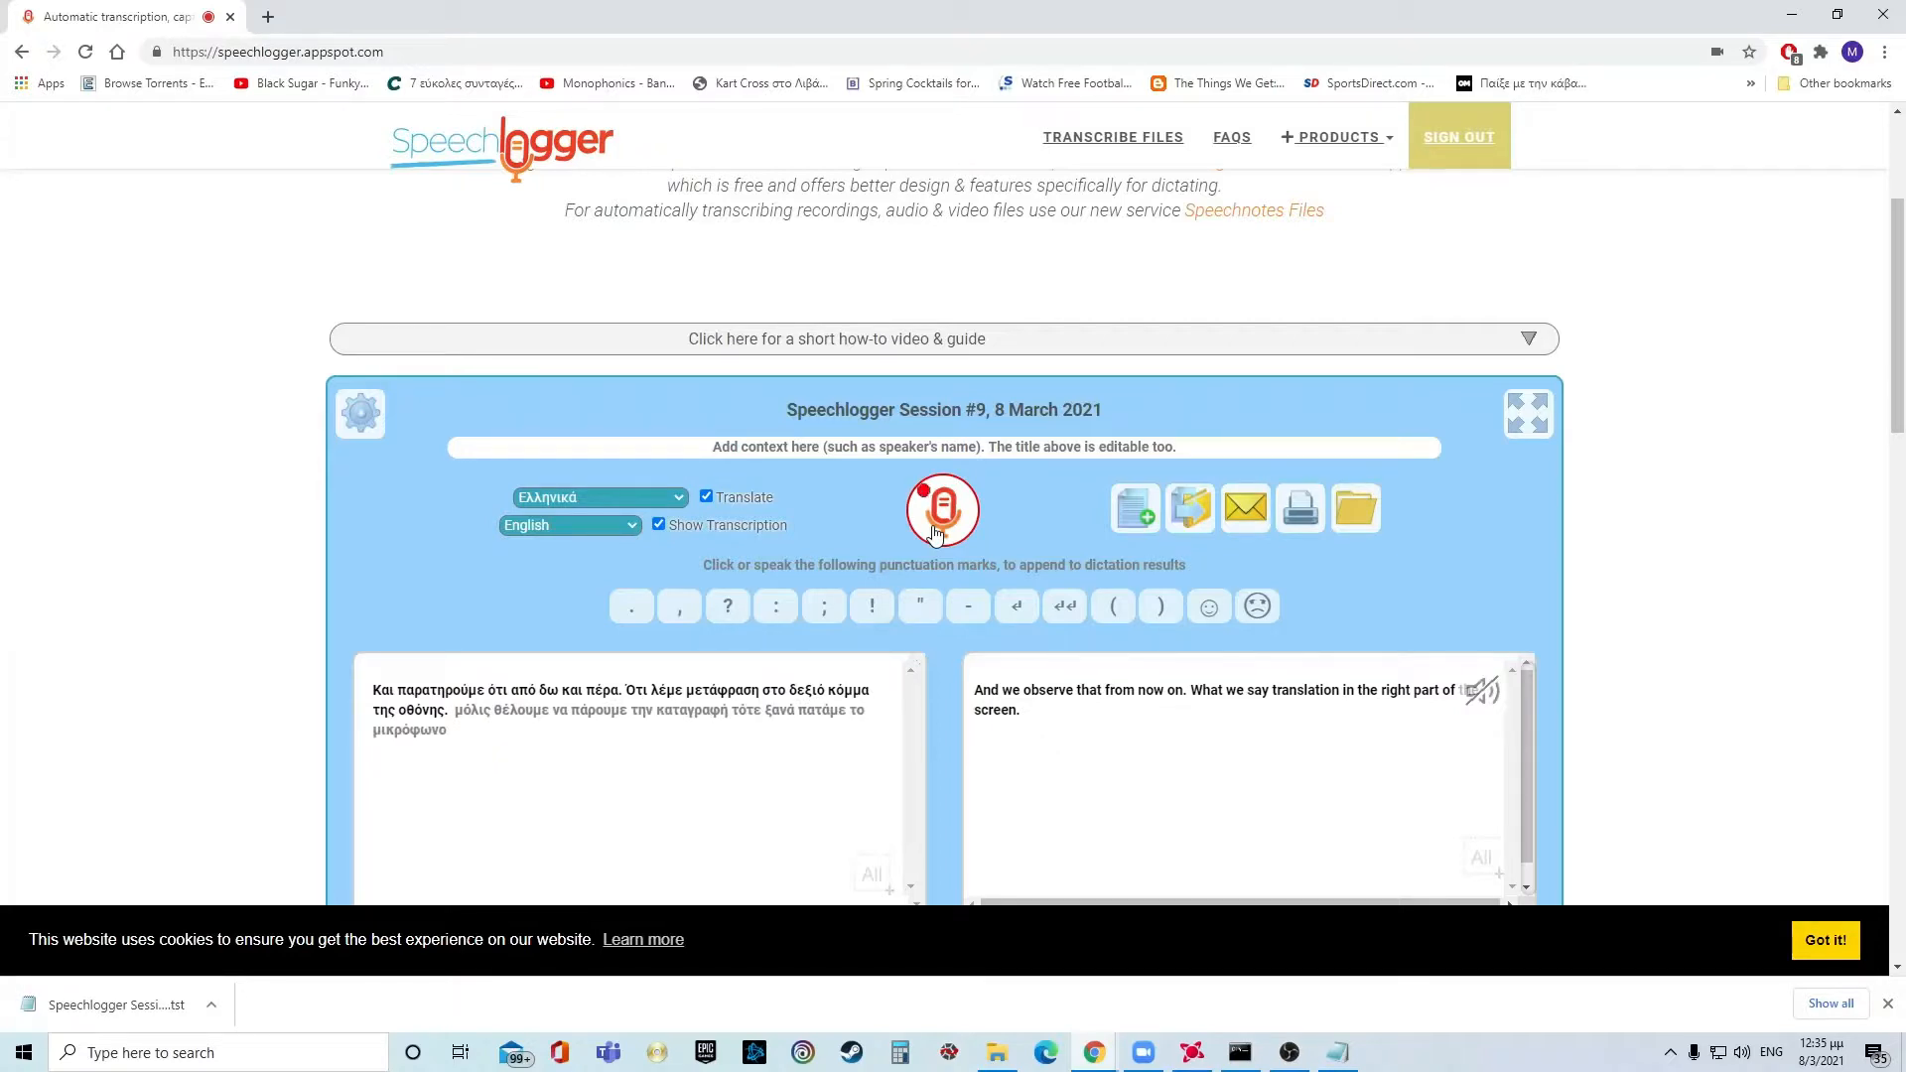
click(934, 533)
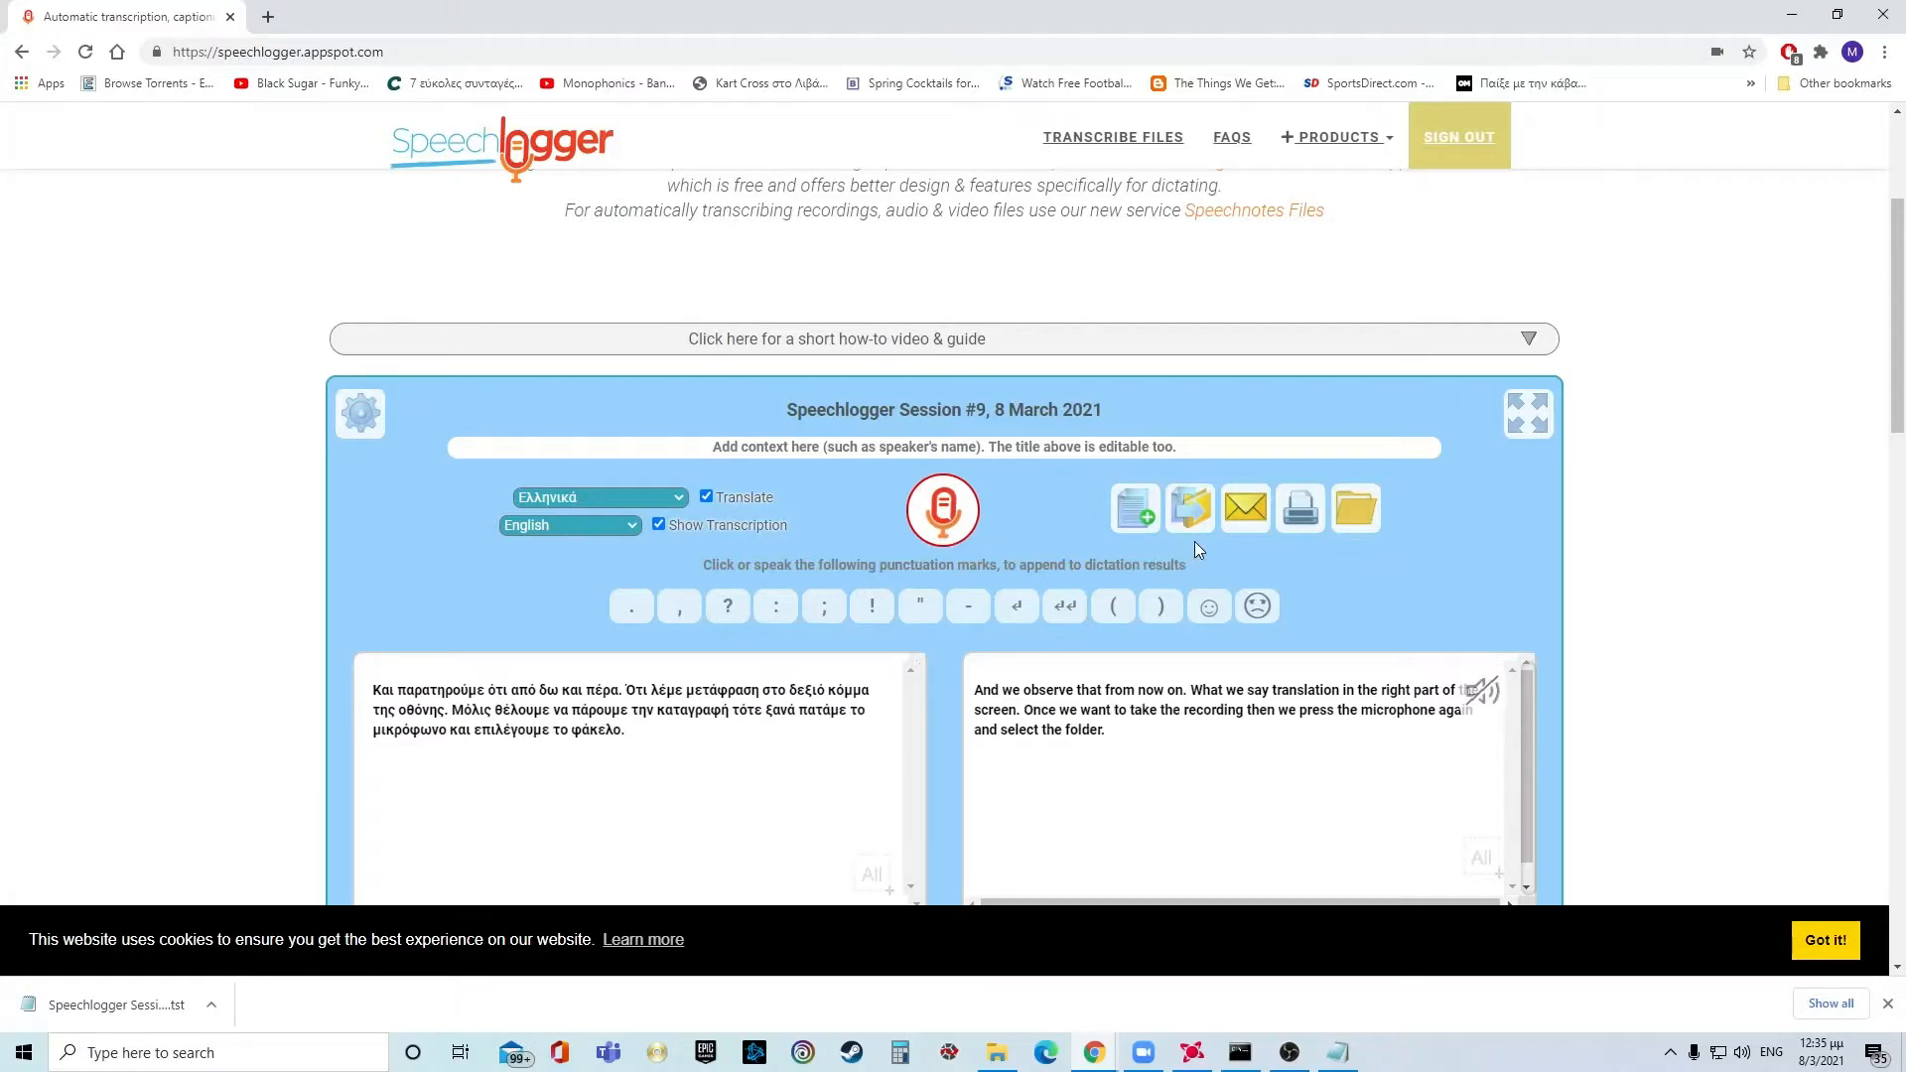
Export the dictated Greek text to Google Translate, and return to the Speechlogger session
click(1194, 514)
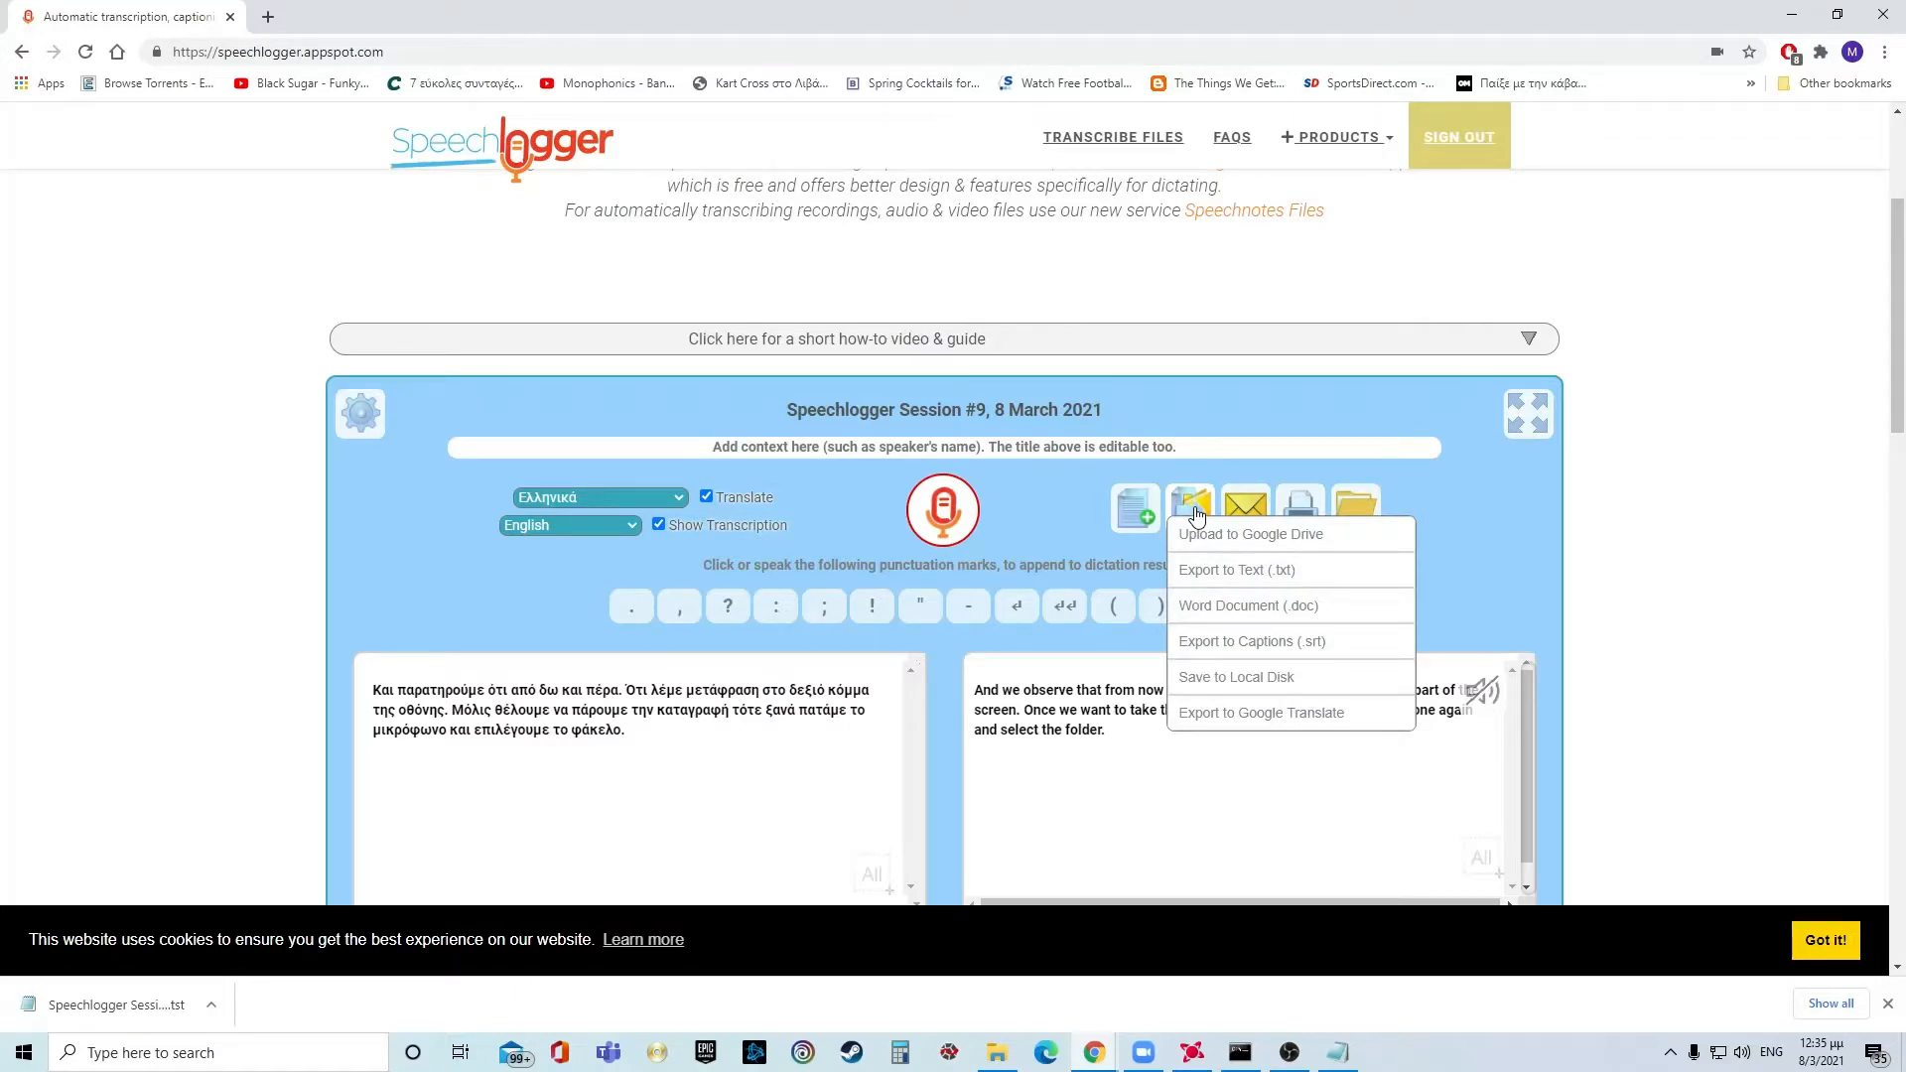
click(1249, 717)
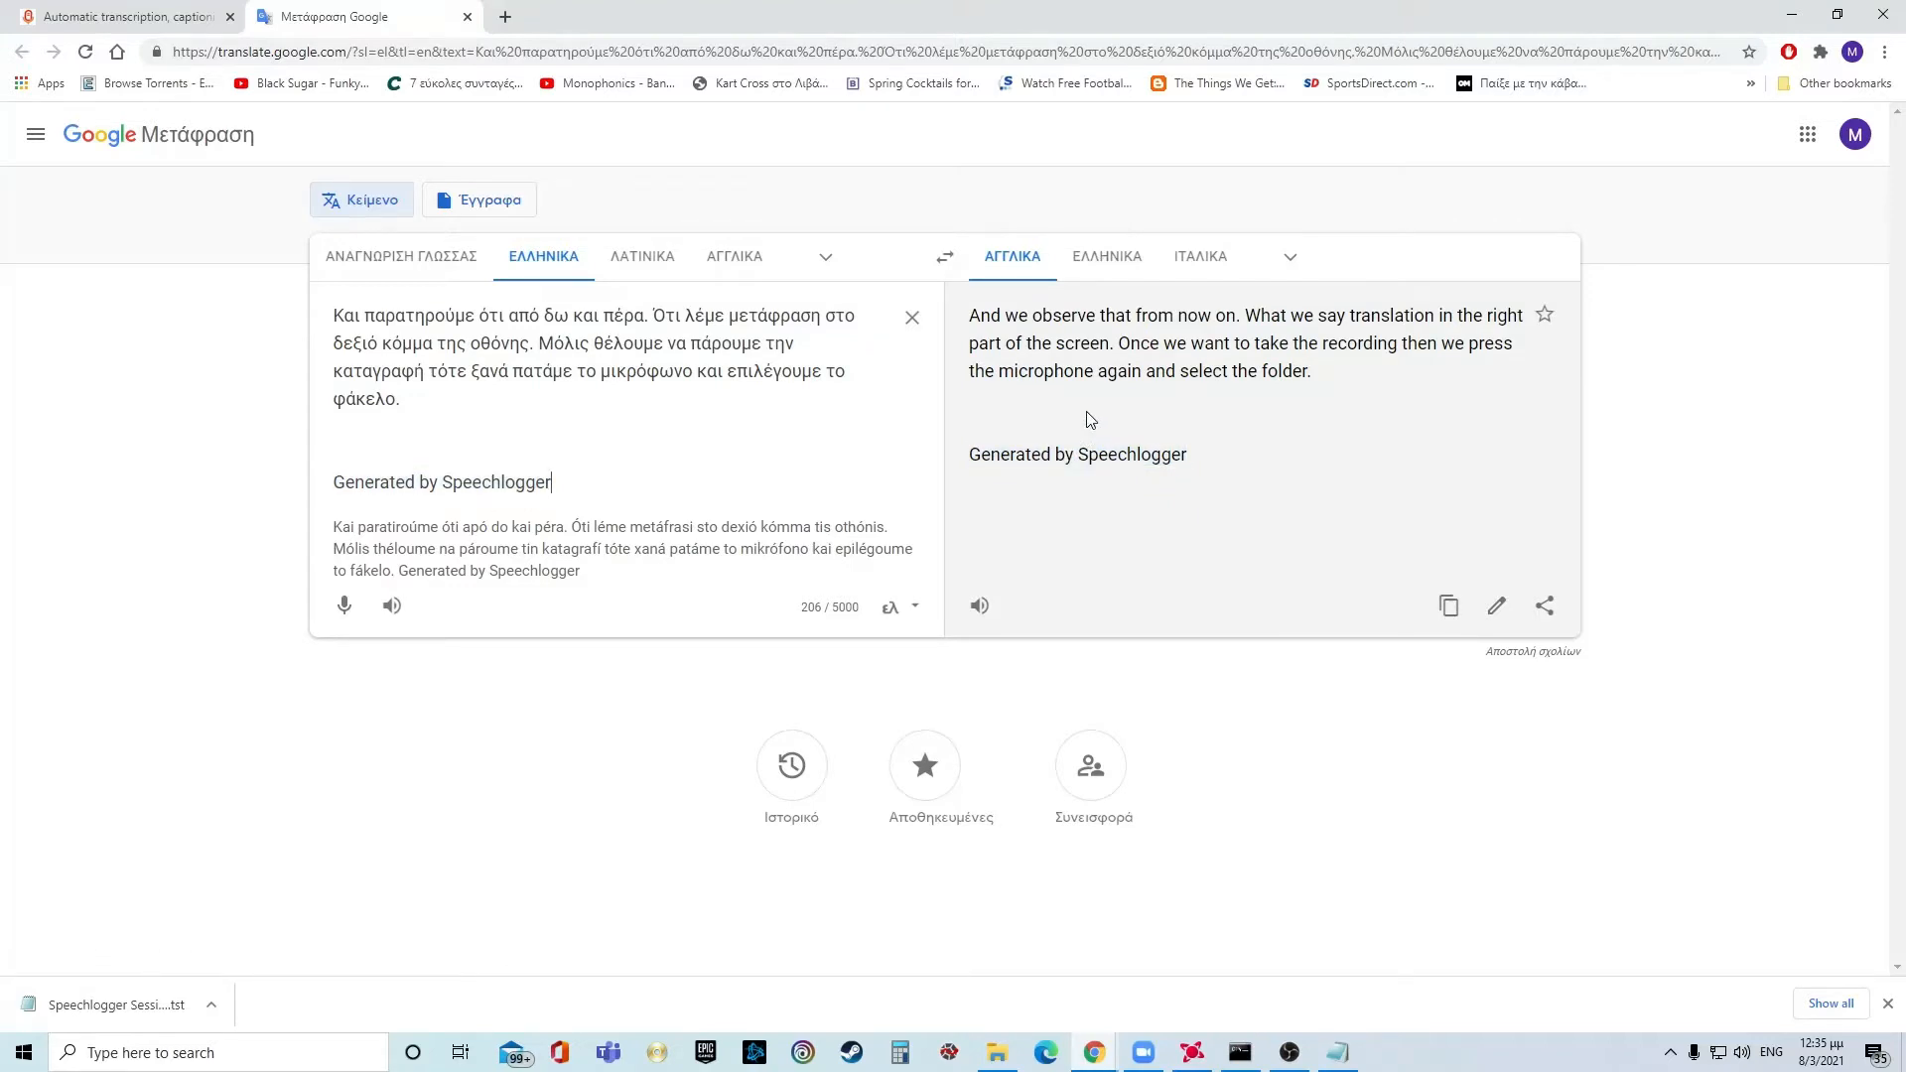
click(150, 23)
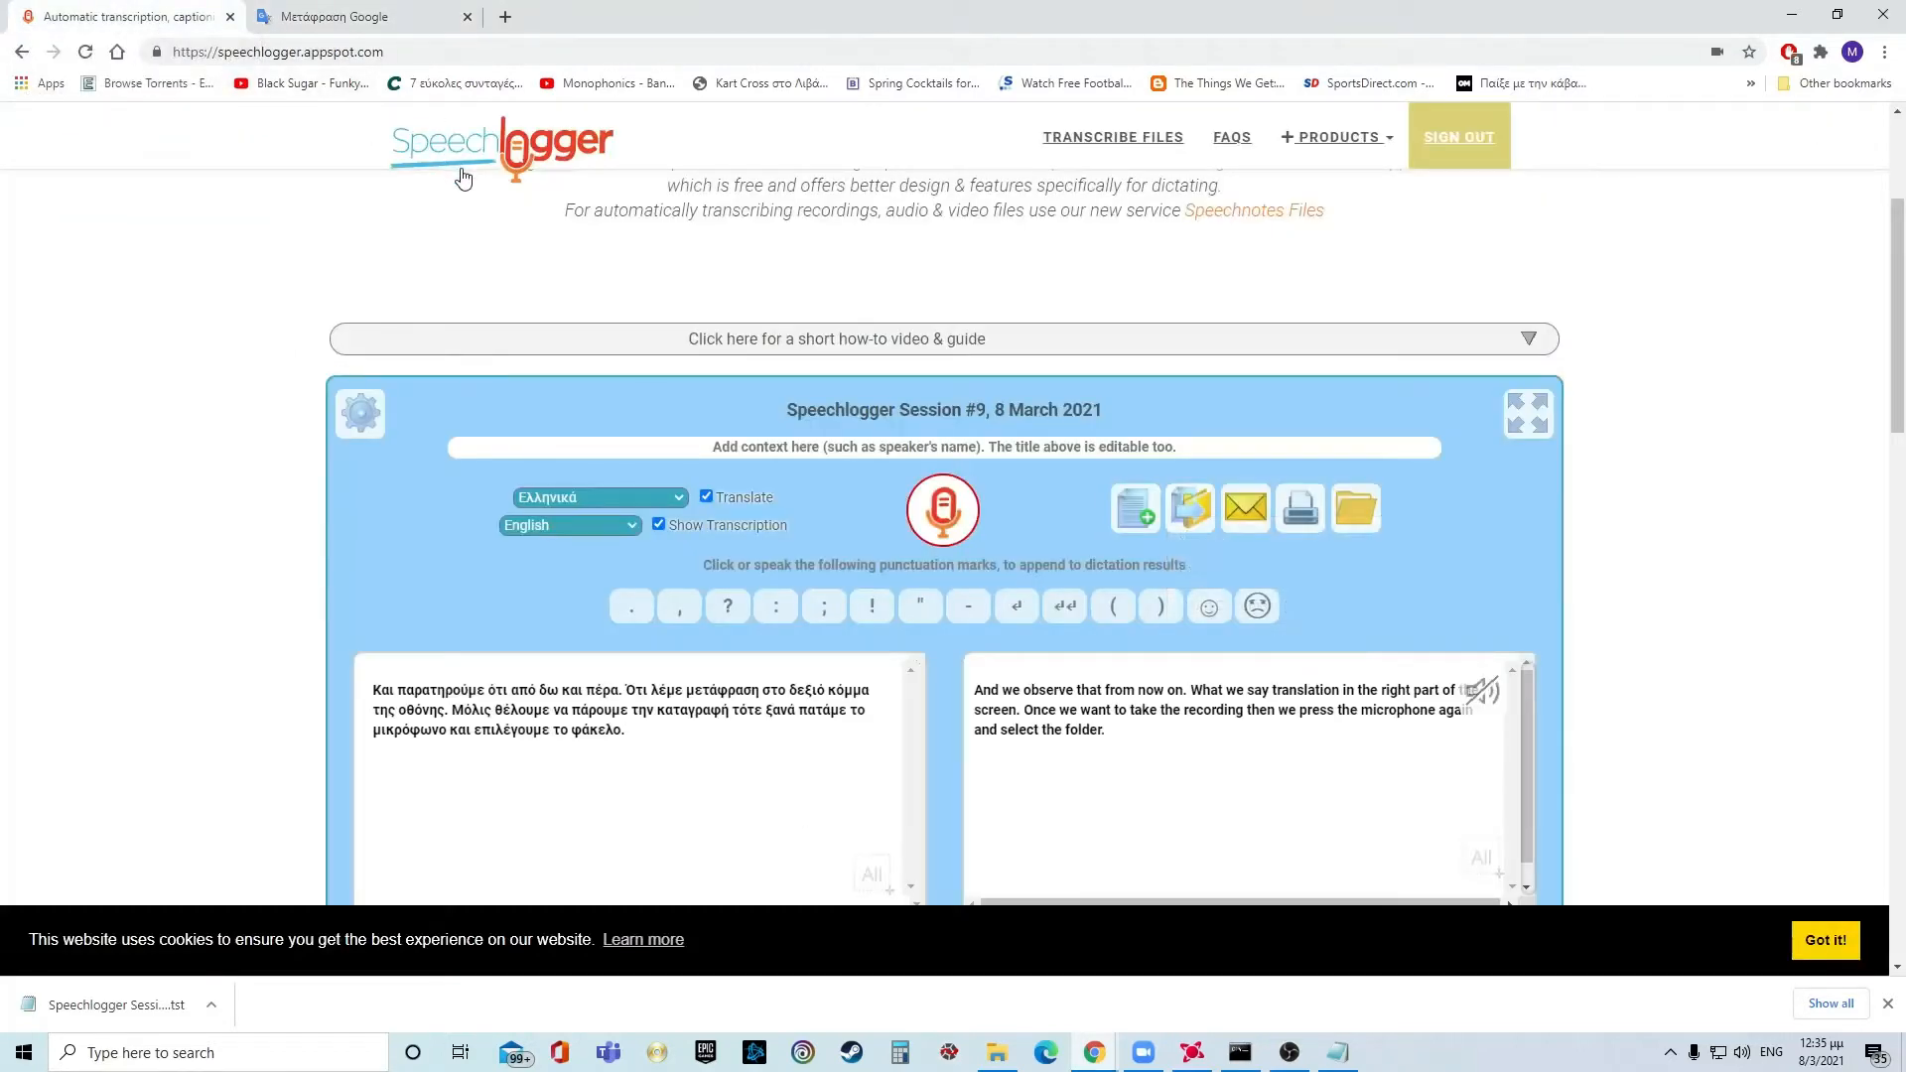